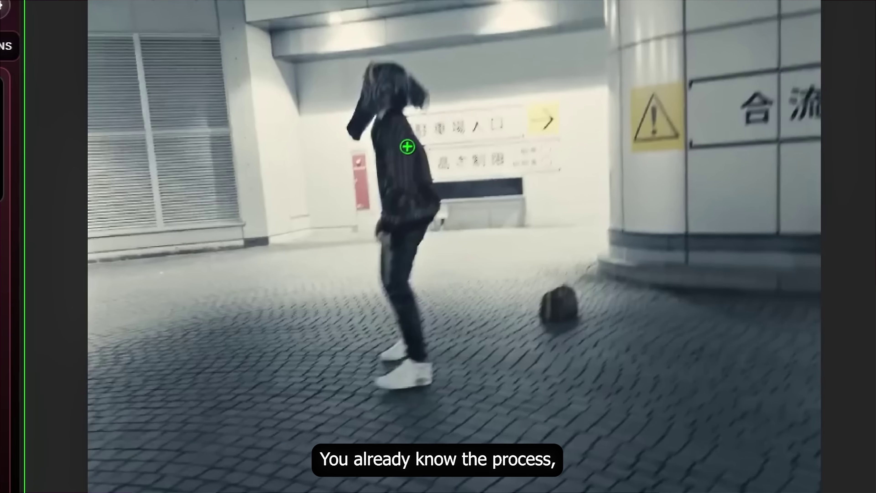
Cut out the walking figure with a frozen Roto Brush matte, strip the bottom copy's effects, duplicate the roto layer
drag(405, 145, 407, 147)
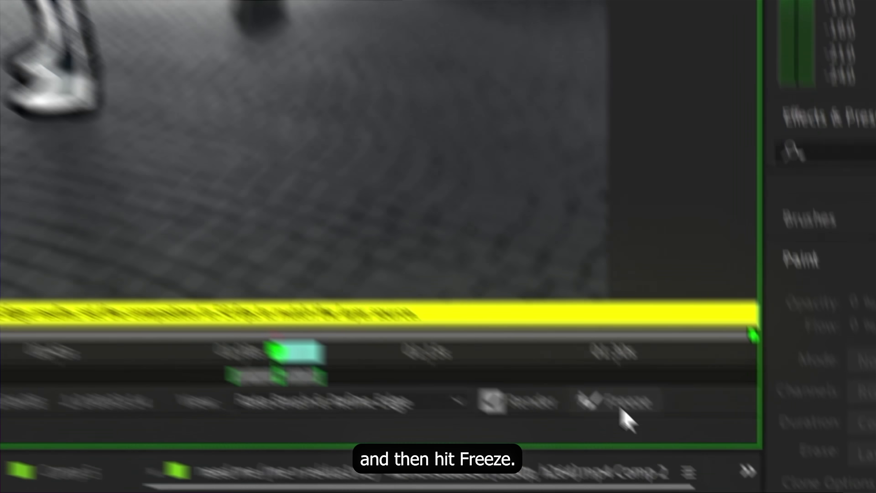
click(622, 407)
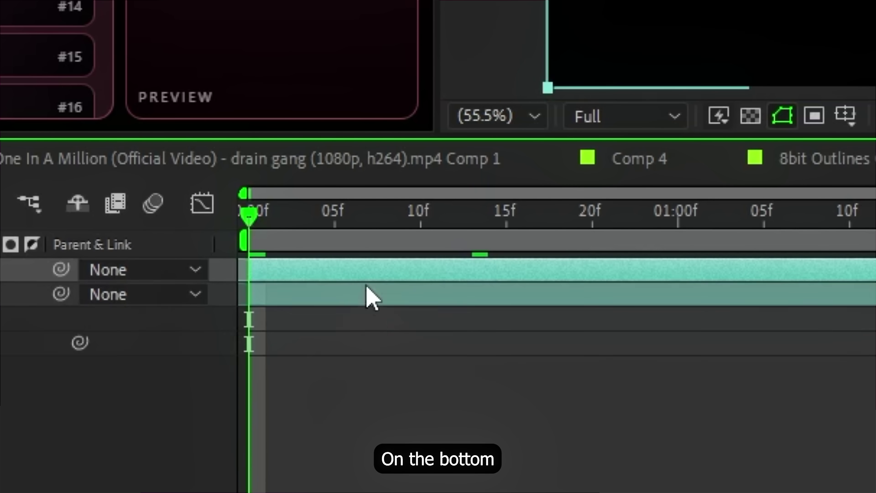
click(310, 290)
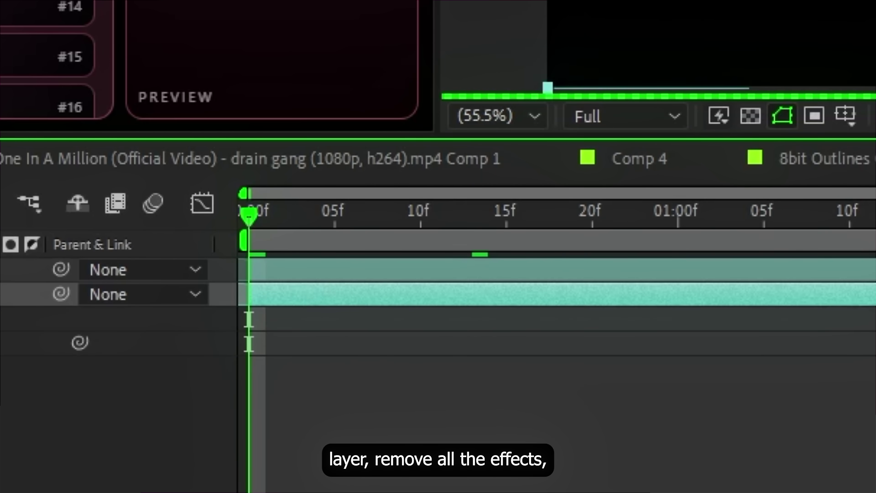
key(ctrl+shift+e)
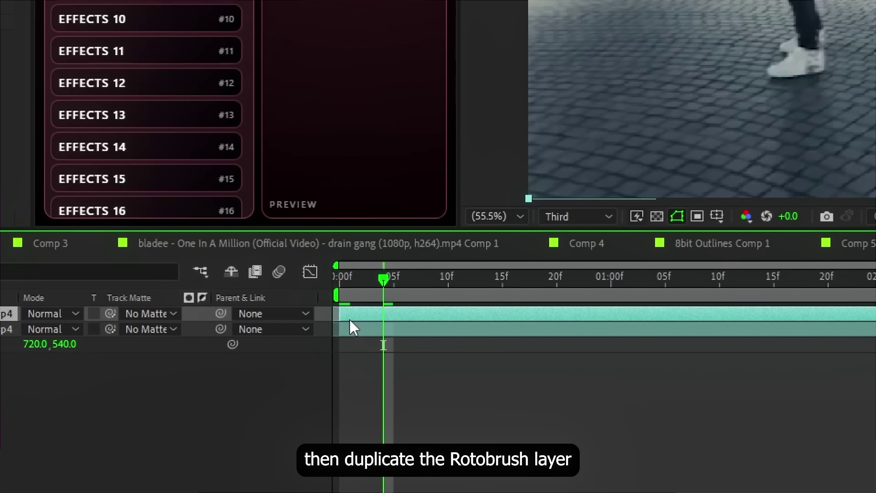
key(ctrl+d)
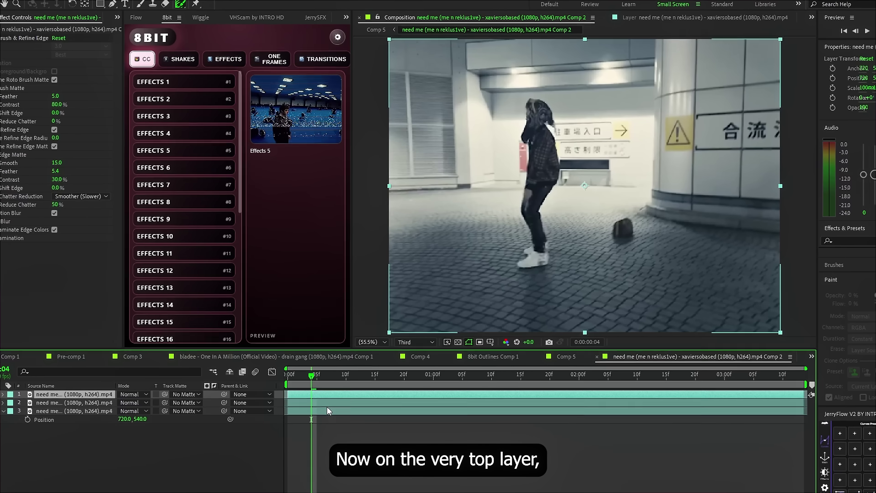
key(ctrl+space)
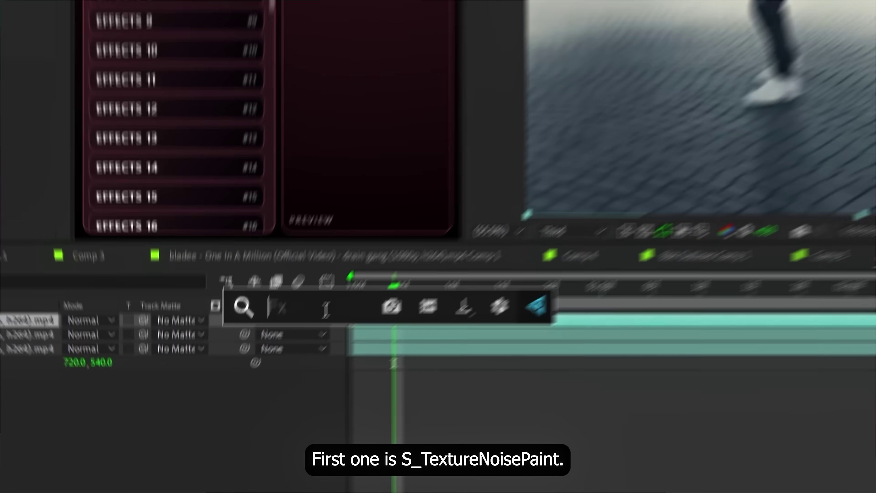
Apply S_TextureNoisePaint and S_GlowDarks to the top layer, narrowing Glow Width to 40
text(textur)
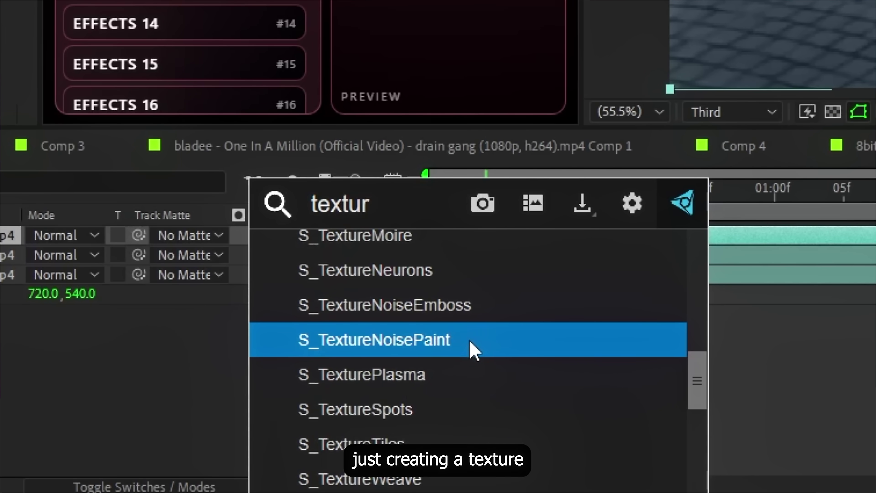
click(475, 350)
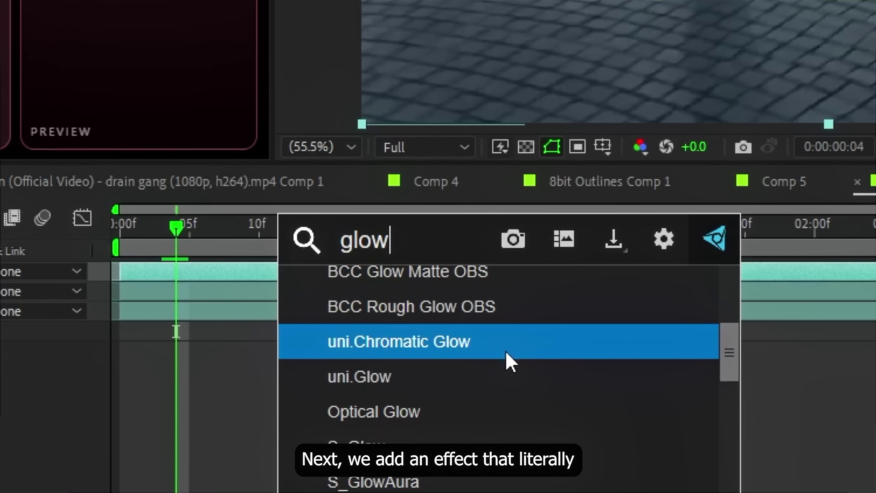
scroll(506, 365, down, 2)
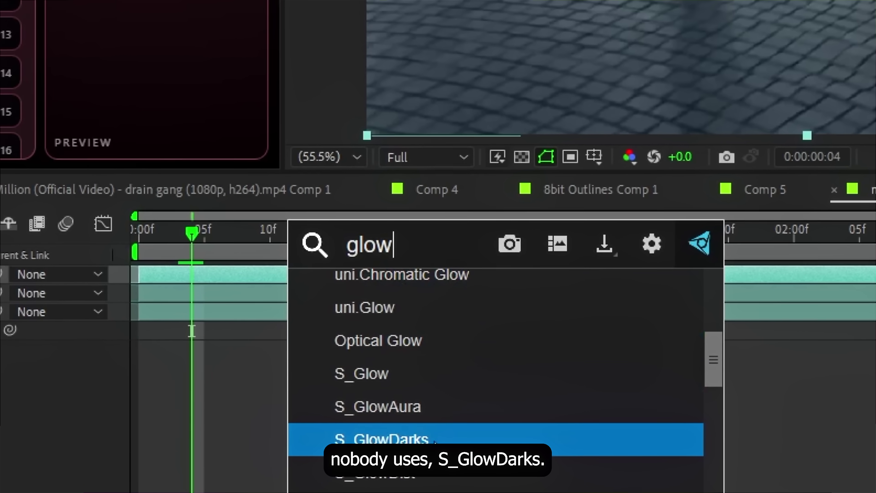
click(434, 441)
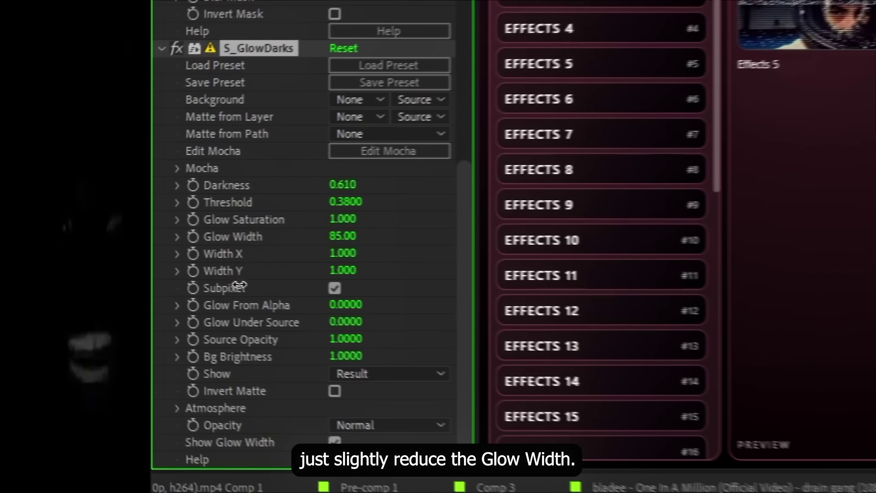
drag(76, 222, 22, 257)
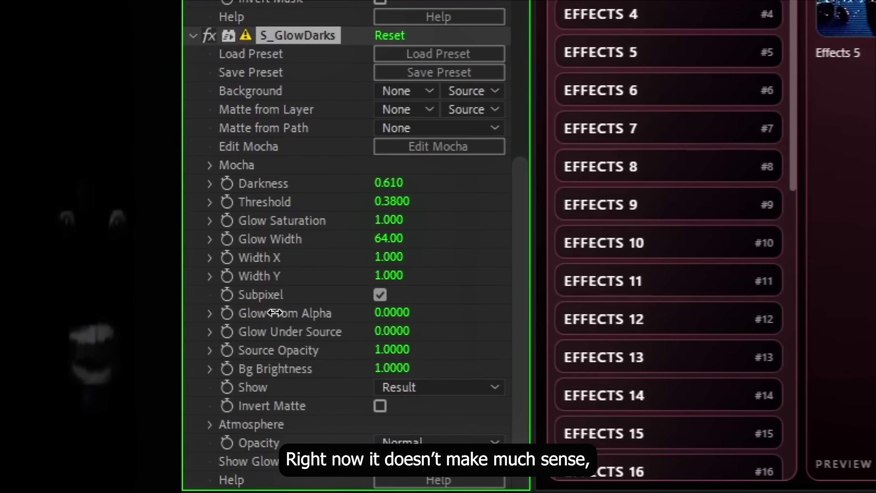
drag(274, 313, 284, 336)
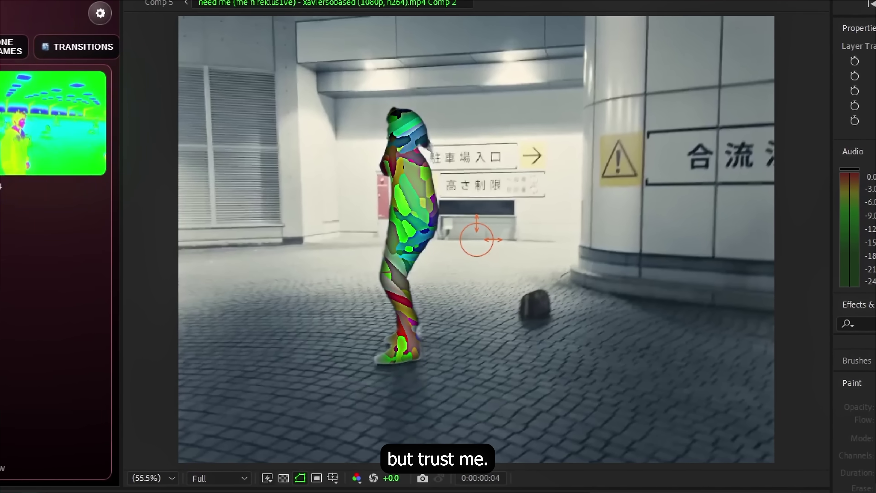
Add Curves, S_EmbossShiny and BCC Glow OBS to the top layer
key(ctrl+space)
text(curv)
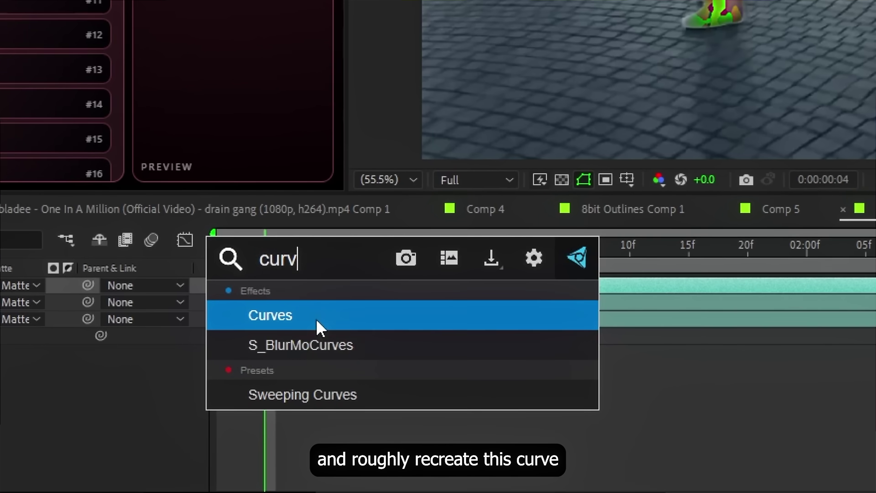
click(319, 326)
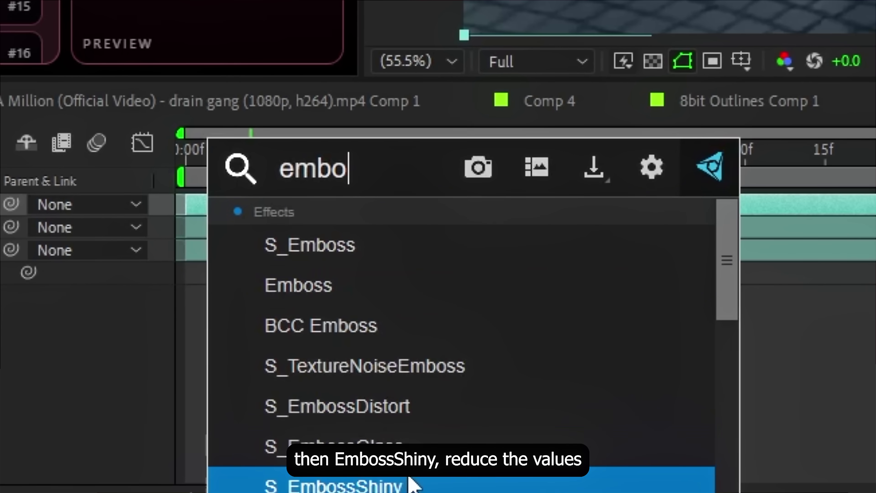
click(417, 481)
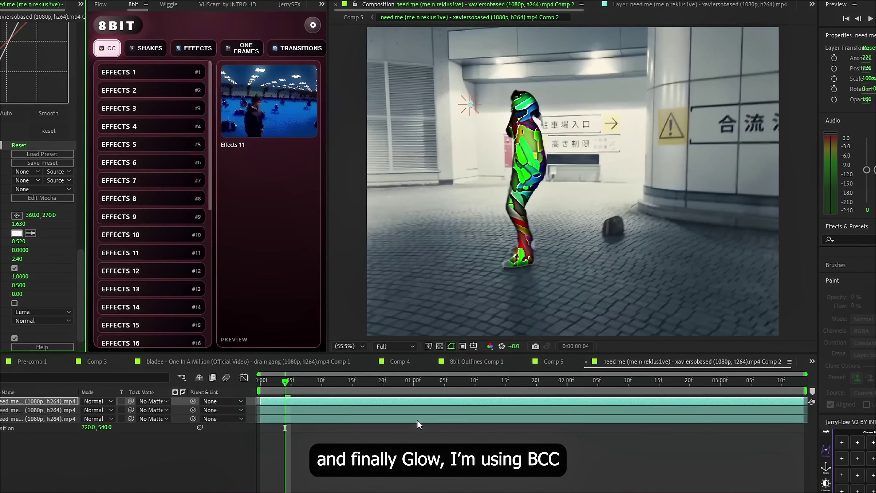
key(ctrl+space)
text(bc)
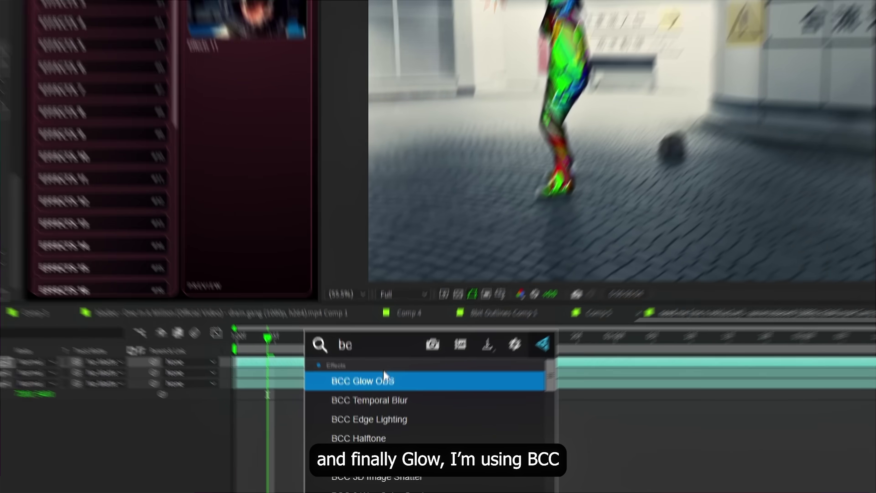
click(383, 376)
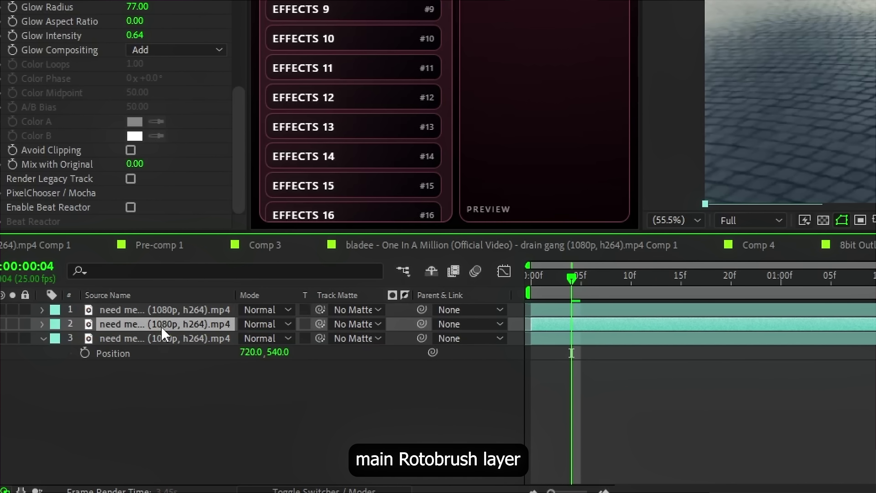
Scale up layer 2 and add an adjustment layer with Add Grain, adjusting its intensity
key(s)
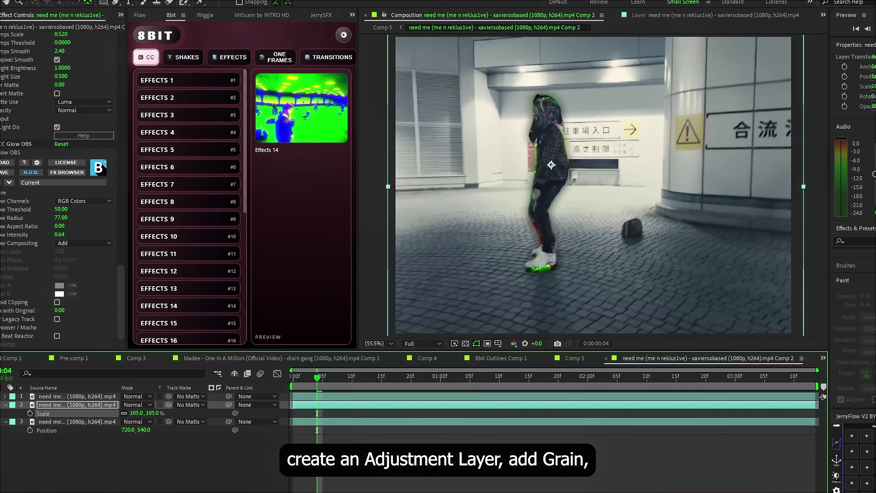
key(ctrl+alt+y)
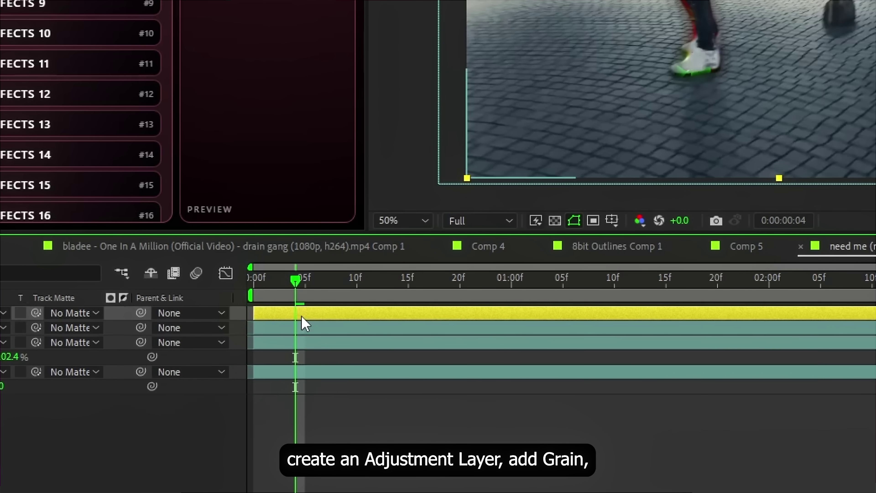
key(ctrl+space)
text(add g)
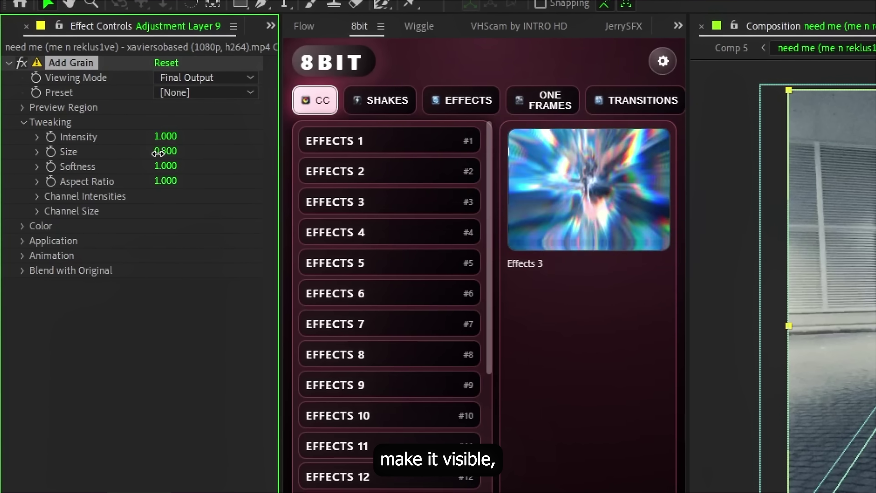
drag(166, 135, 201, 137)
Track-matte the grain adjustment layer to layer 3 and blend it in Soft Light
drag(347, 439, 165, 474)
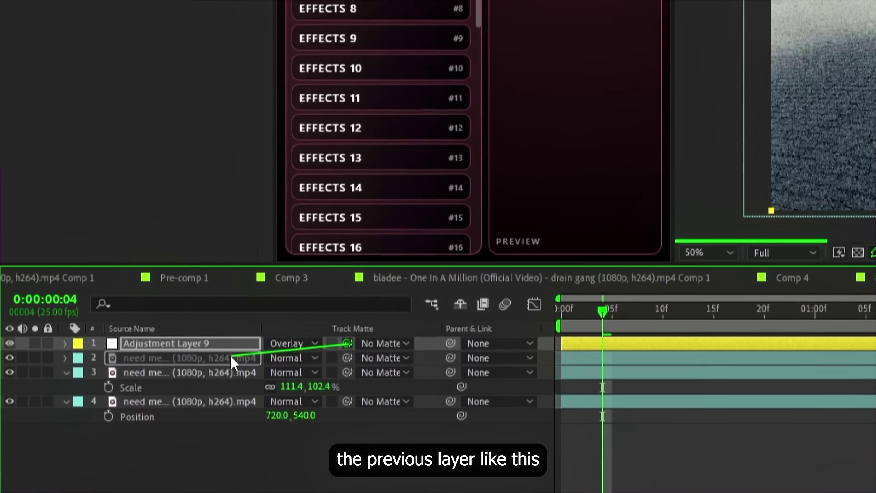
click(292, 312)
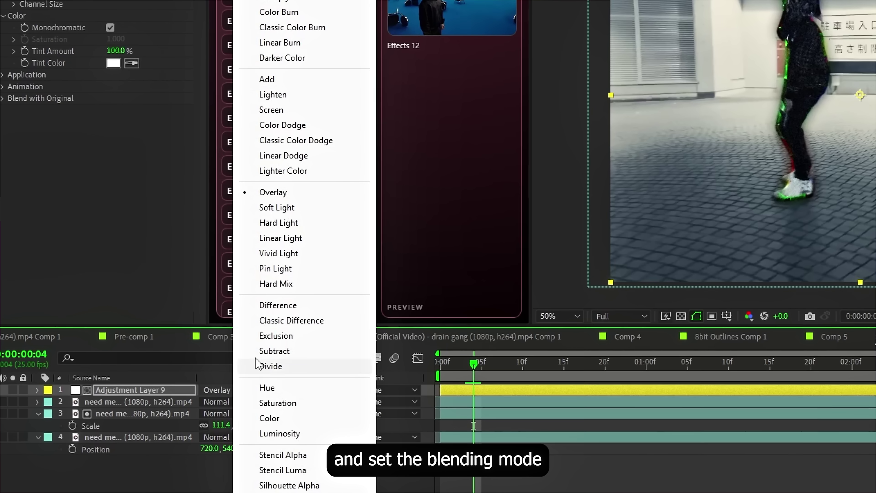
click(374, 83)
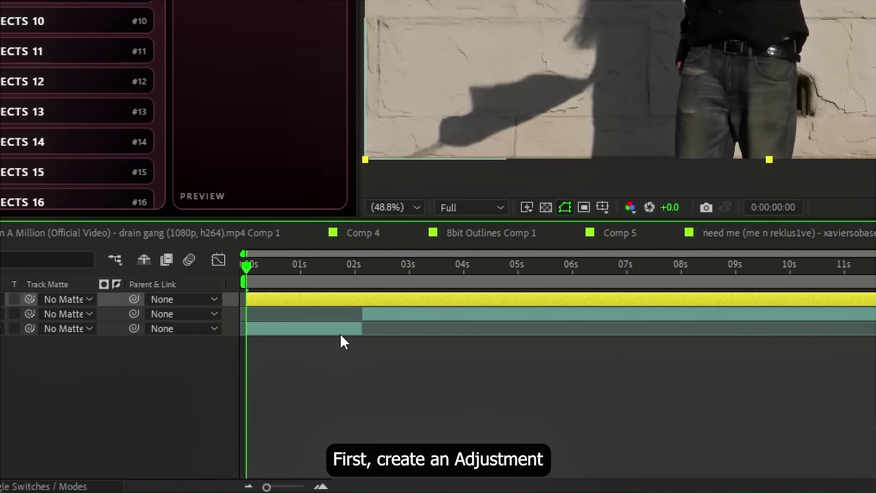
Apply S_Vignette to the red-cloth footage and make the vignette fully square
text(vign)
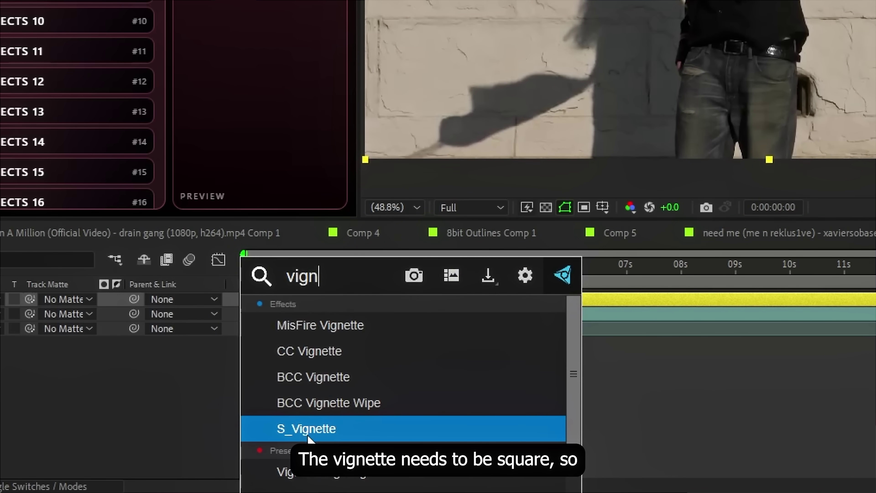
key(Return)
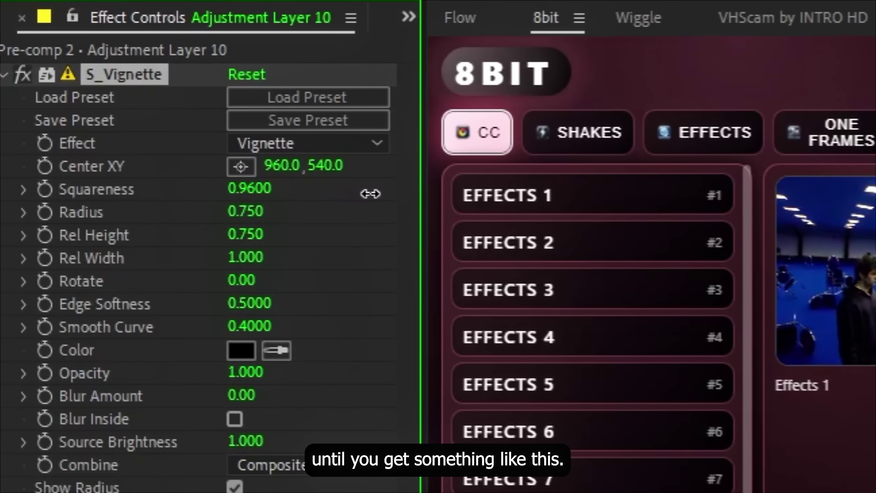
drag(262, 190, 397, 195)
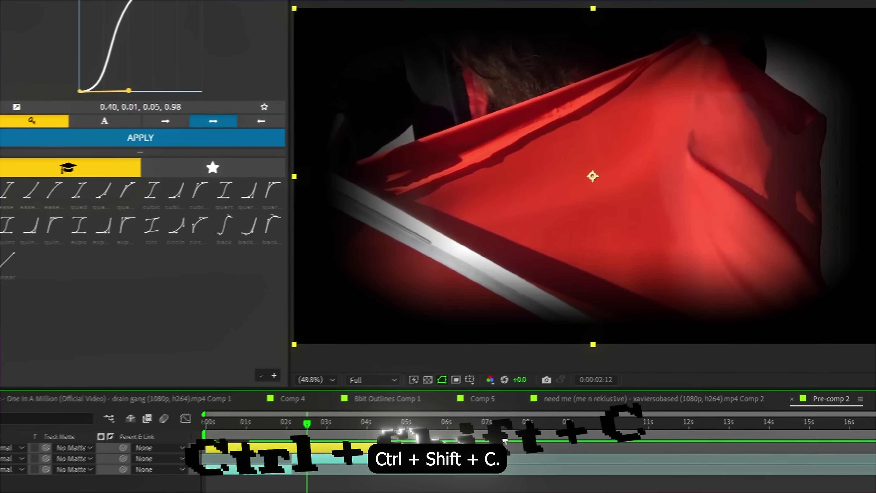
key(ctrl+shift+c)
Nest the footage as Pre-comp 3 and apply S_Flicker to it
click(379, 374)
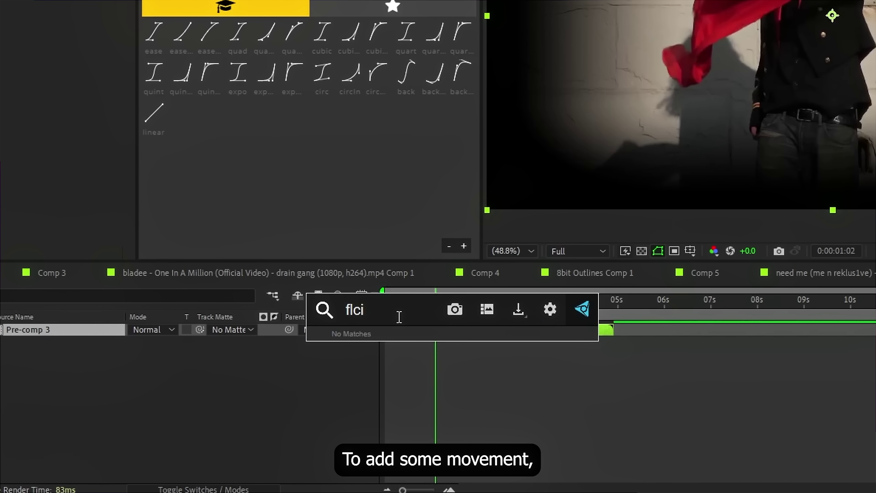
key(BackSpace)
key(BackSpace)
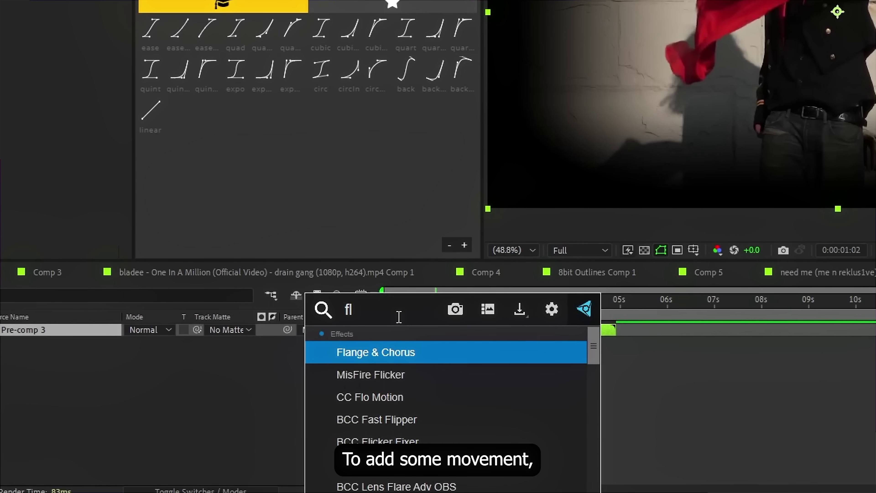
key(Down)
key(Down)
key(Down)
key(Down)
key(Return)
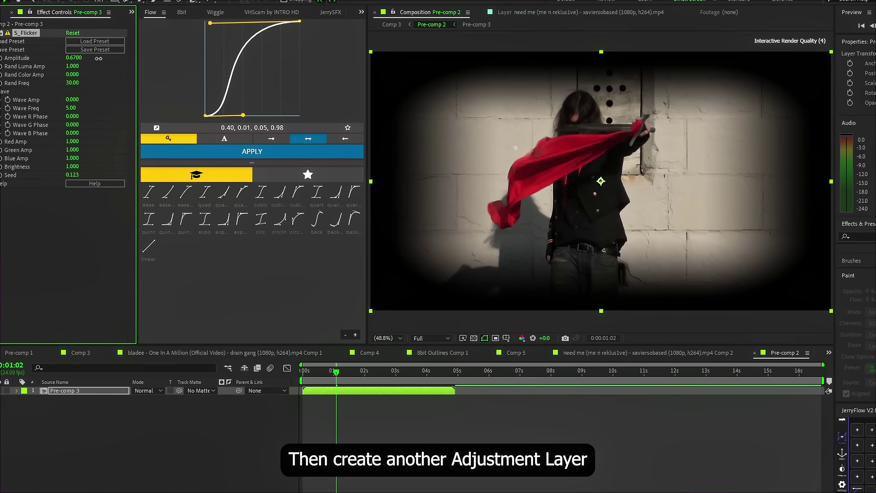
Add an adjustment layer with CC Vector Blur (Map Softness 1.9) and uni.Edge Glow at zero saturation
key(ctrl+alt+y)
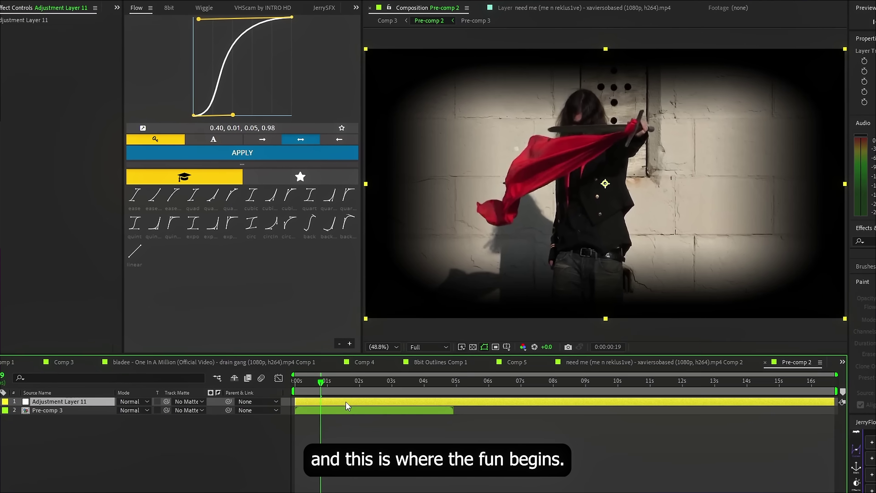
key(ctrl+space)
text(cc vec)
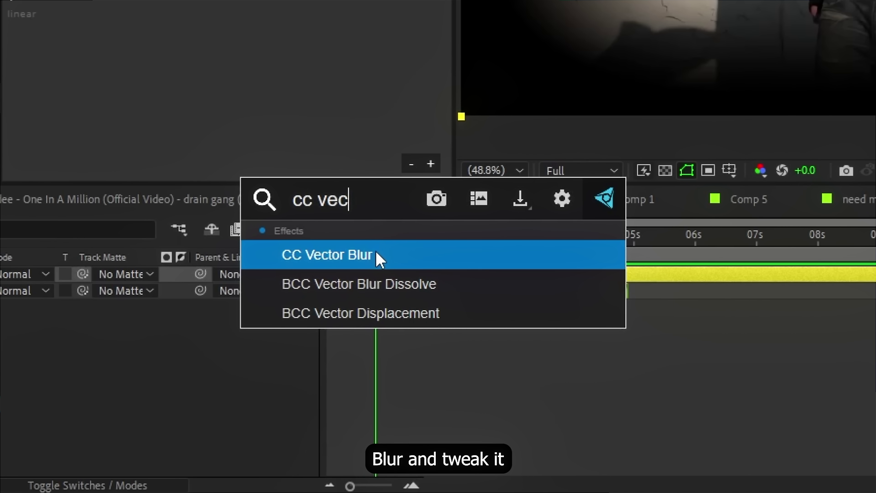
key(Return)
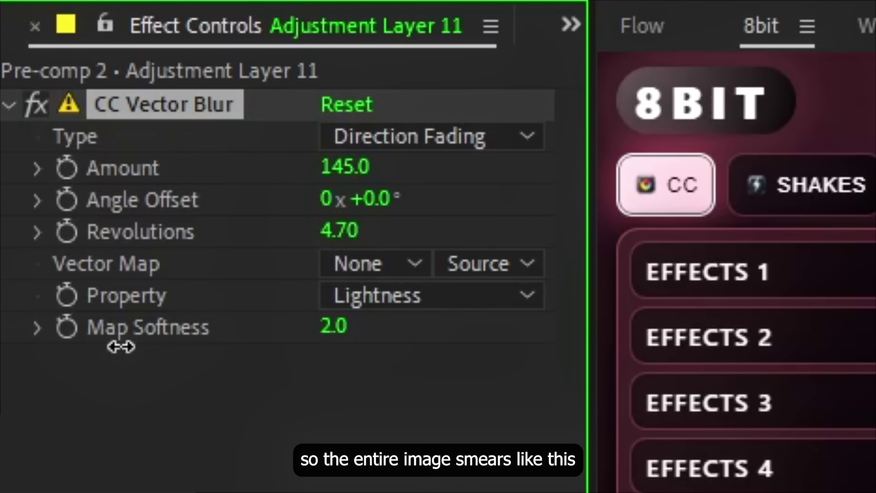
drag(121, 344, 103, 336)
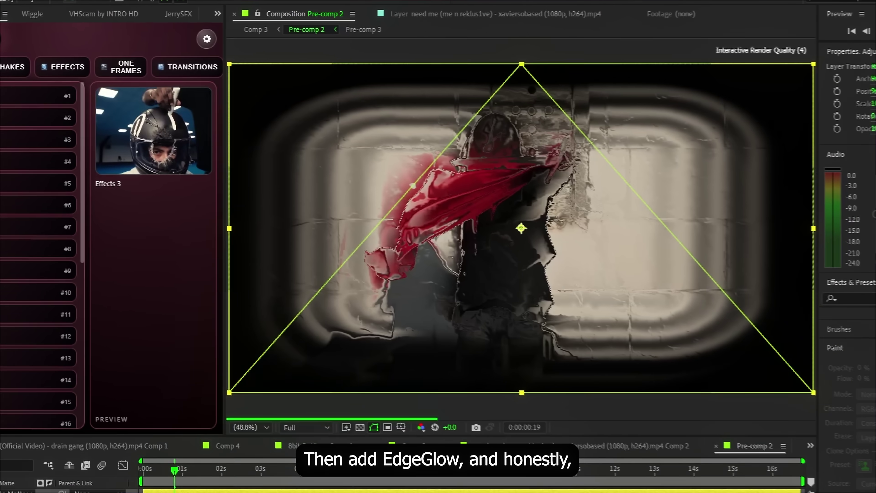
key(ctrl+space)
text(edge)
click(316, 303)
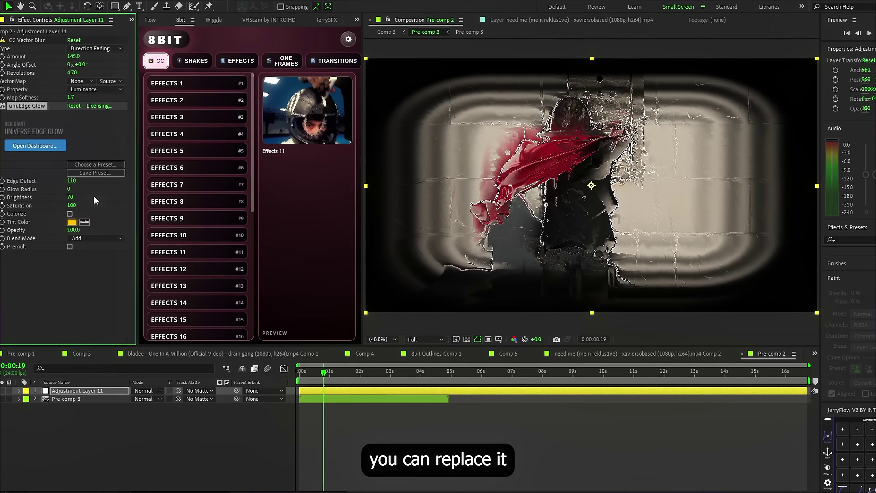
drag(71, 205, 16, 214)
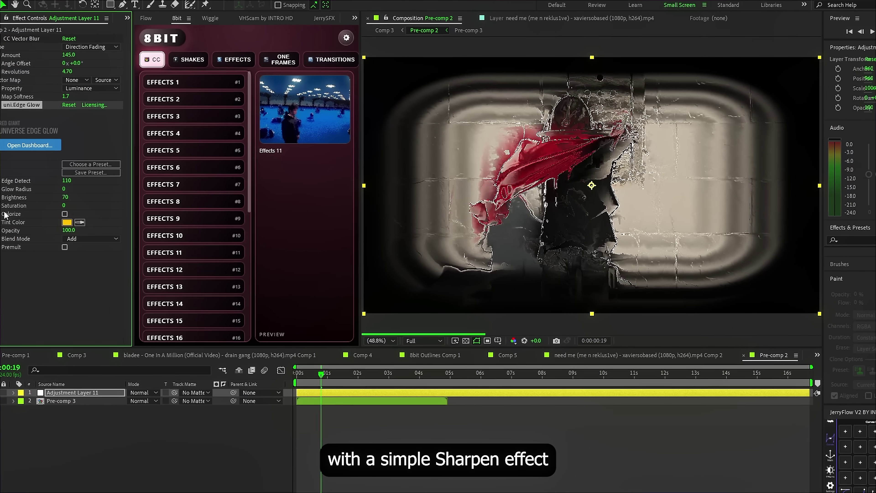
Turn on edge glow Premultiply, then add S_GlowDarks, Posterize Time (10 fps) and Deep Glow 2
click(59, 247)
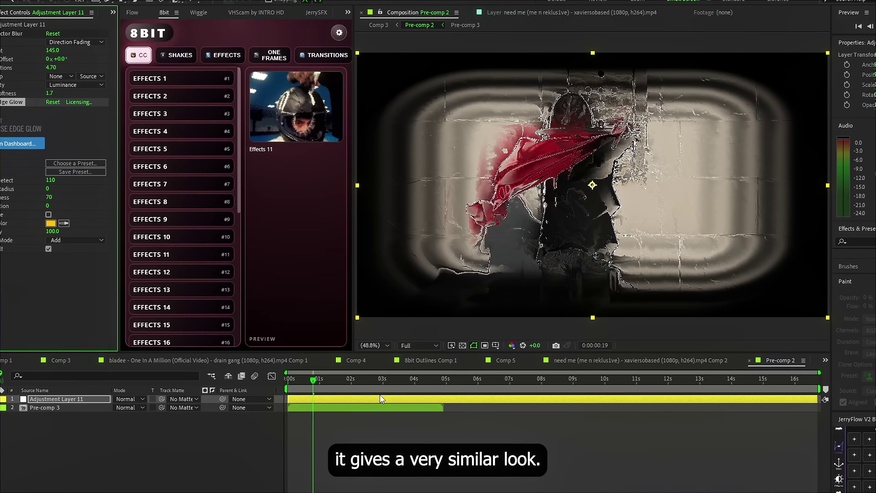
key(ctrl+space)
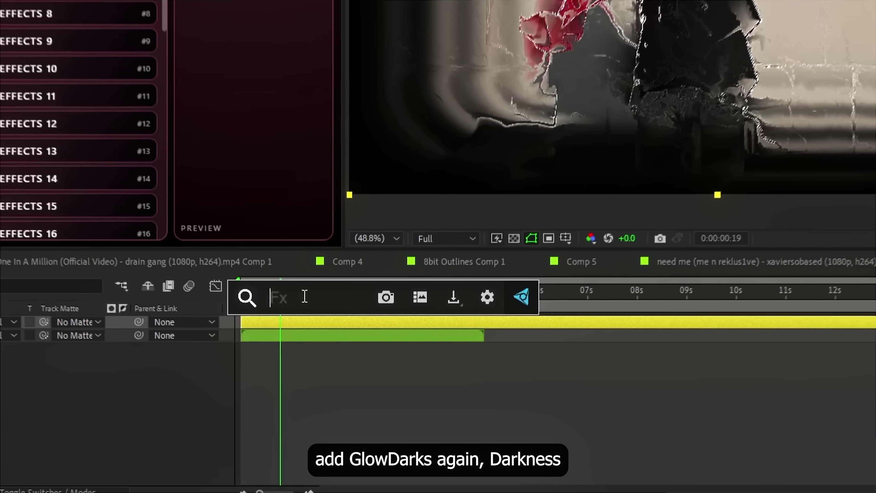
text(glowd)
click(290, 329)
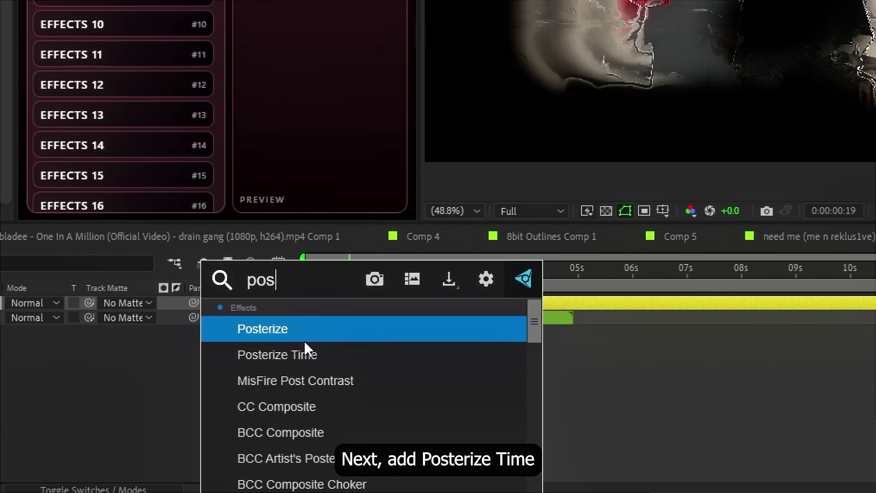
click(305, 352)
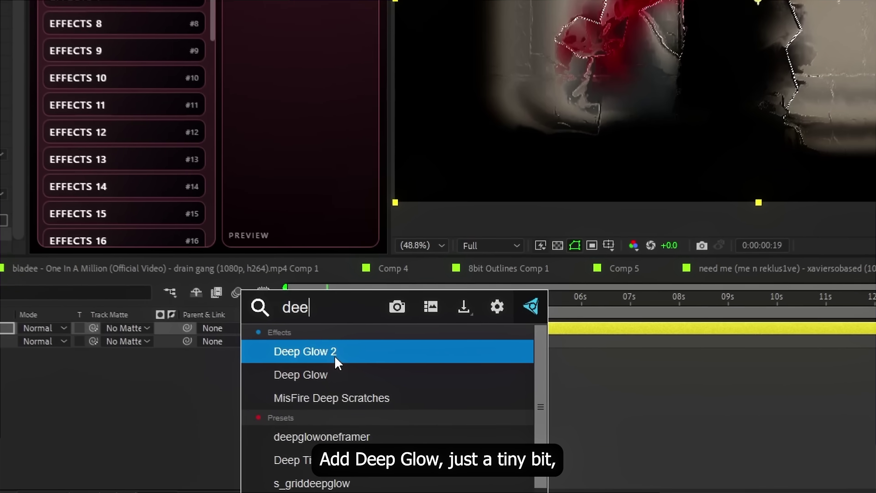
click(407, 423)
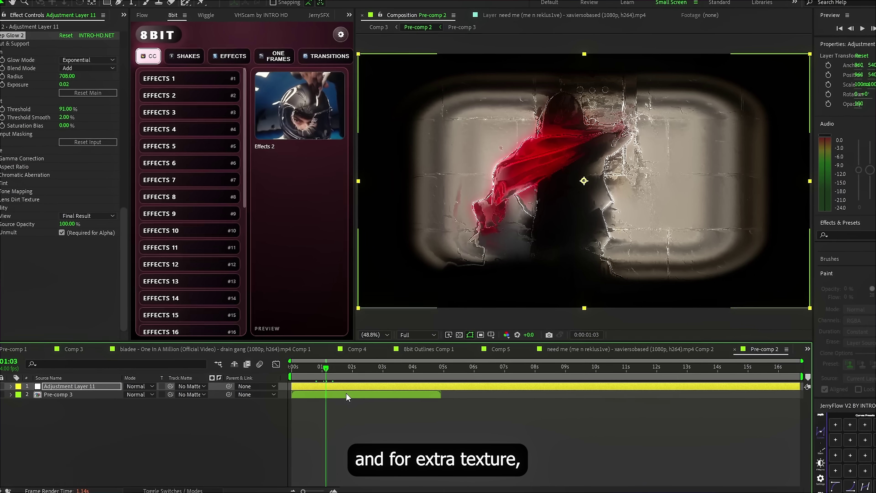
Create Adjustment Layer 12 on top with Overlay blending mode
key(ctrl+alt+y)
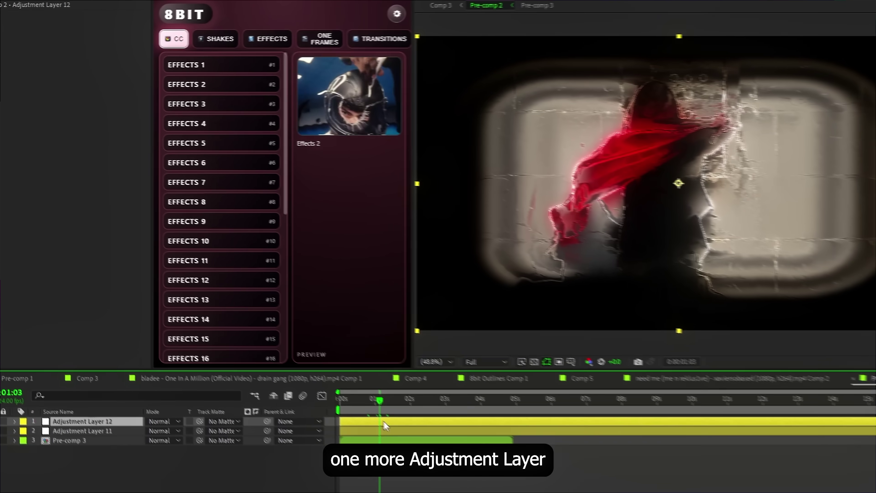
click(126, 385)
click(239, 281)
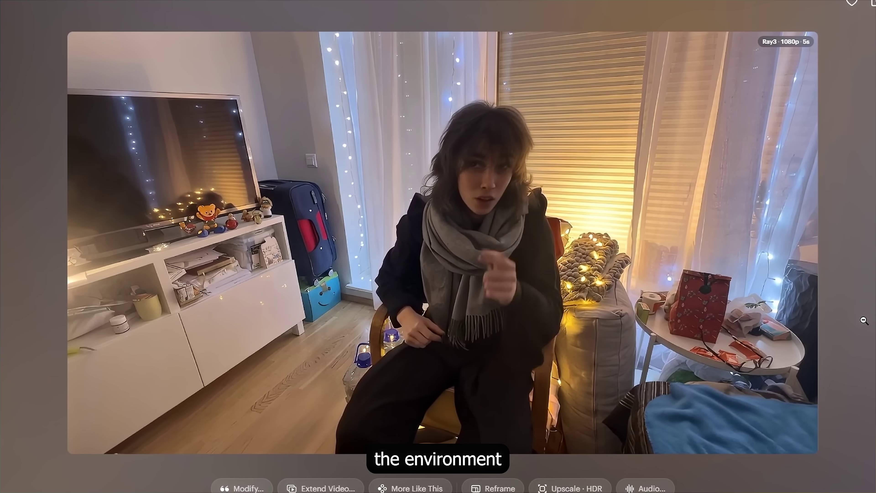
Close the enlarged fairy-lit room clip back to the Dream Machine board
click(855, 318)
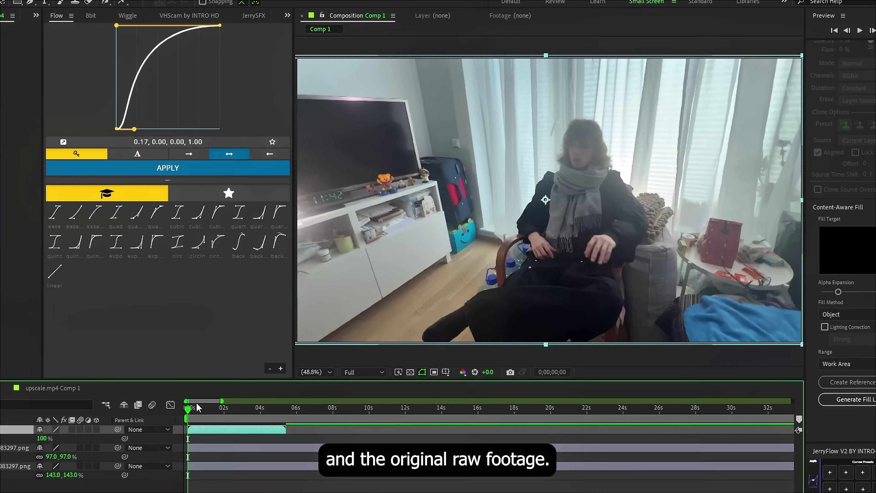
Move the Comp 1 playhead to frame 0;00;00;25
click(26, 478)
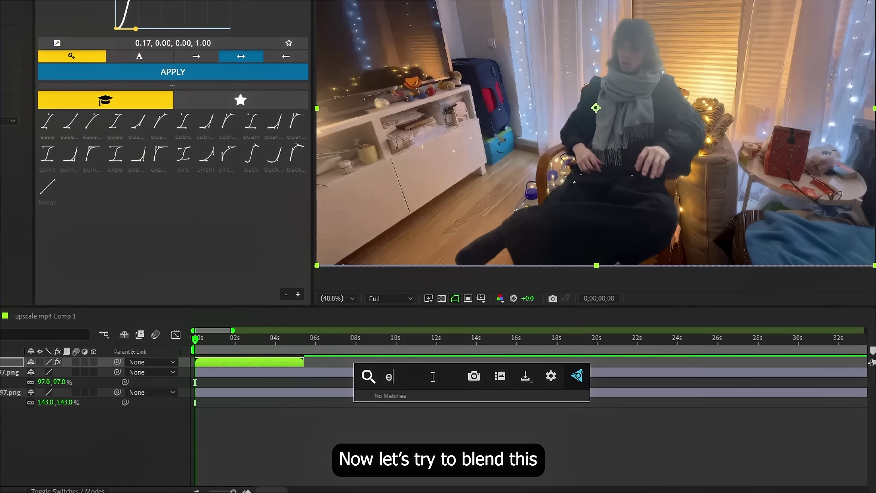
Add Tritone to the subject layer with a warm midtone sampled from the footage
text(tr)
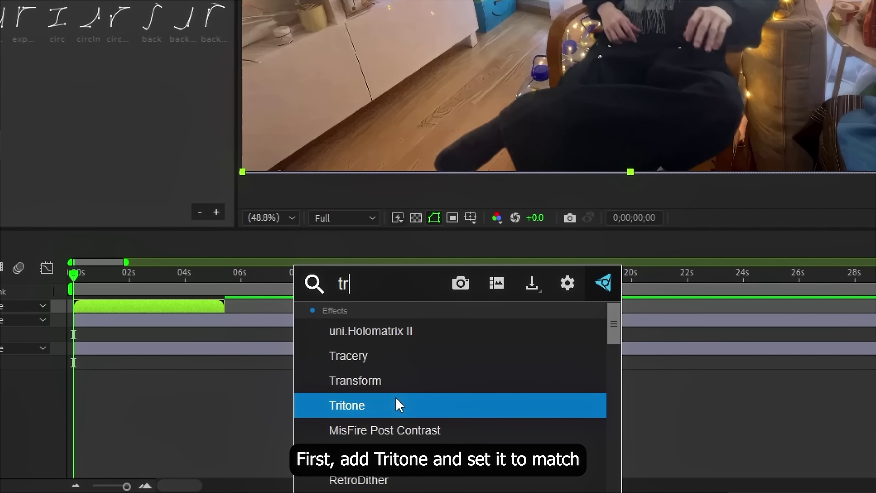
click(396, 406)
click(88, 279)
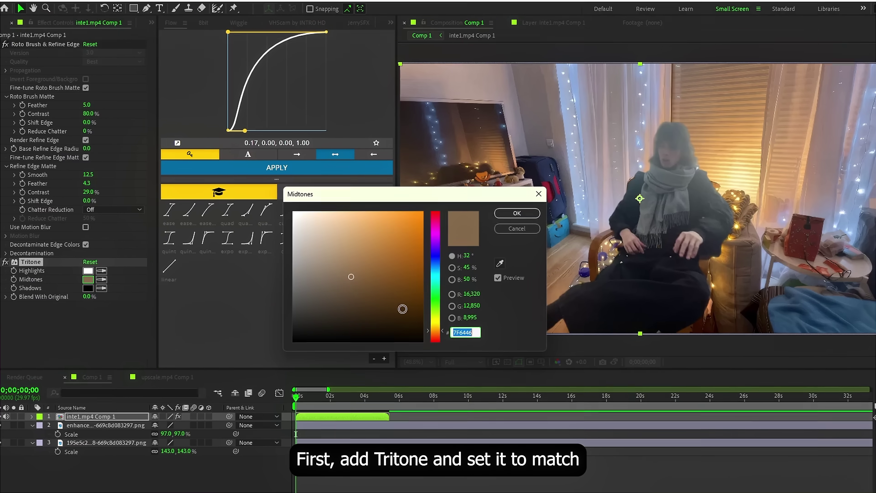
click(503, 264)
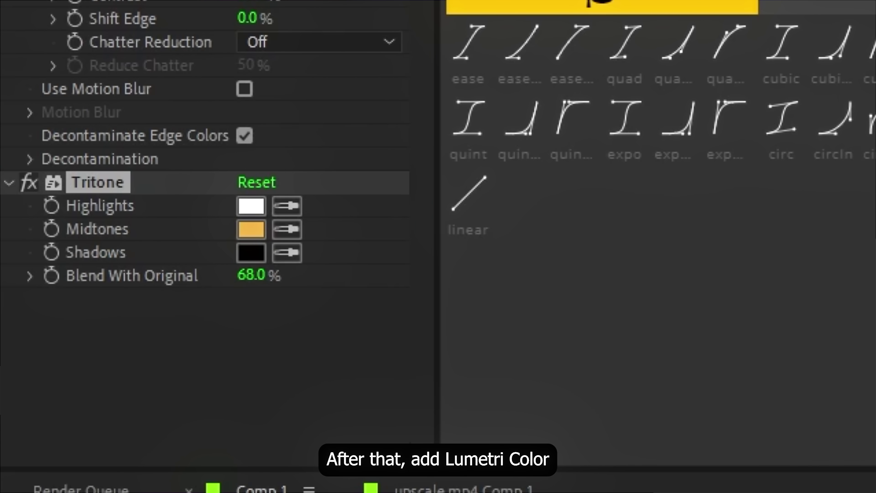
Apply Lumetri Color, expand Basic Correction, preview, and return the playhead to 0;00;02;20
key(ctrl+space)
text(lume)
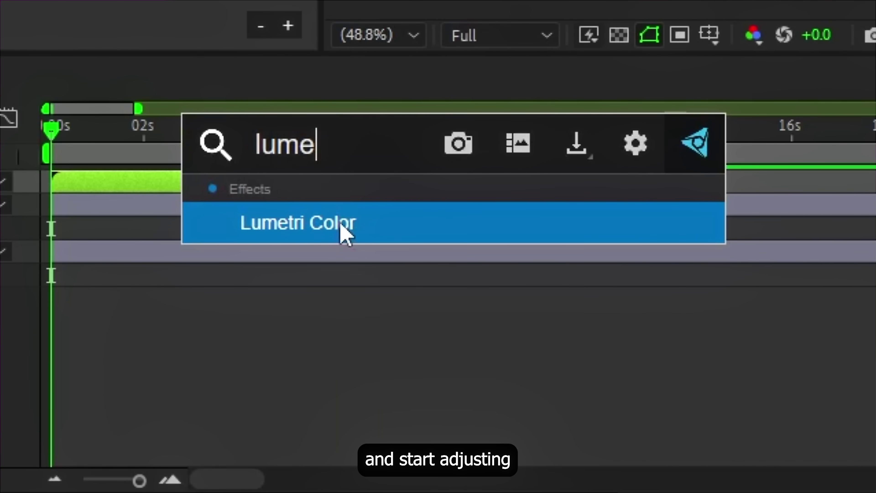
click(345, 233)
click(16, 117)
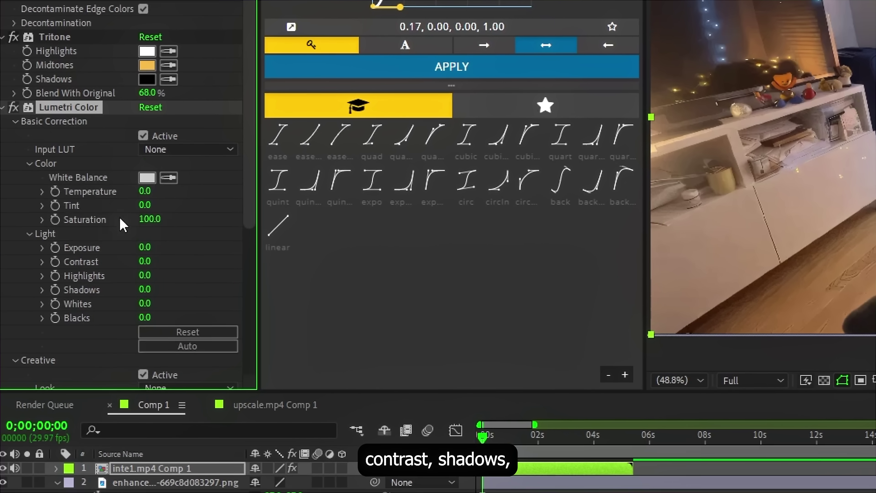
scroll(104, 228, down, 5)
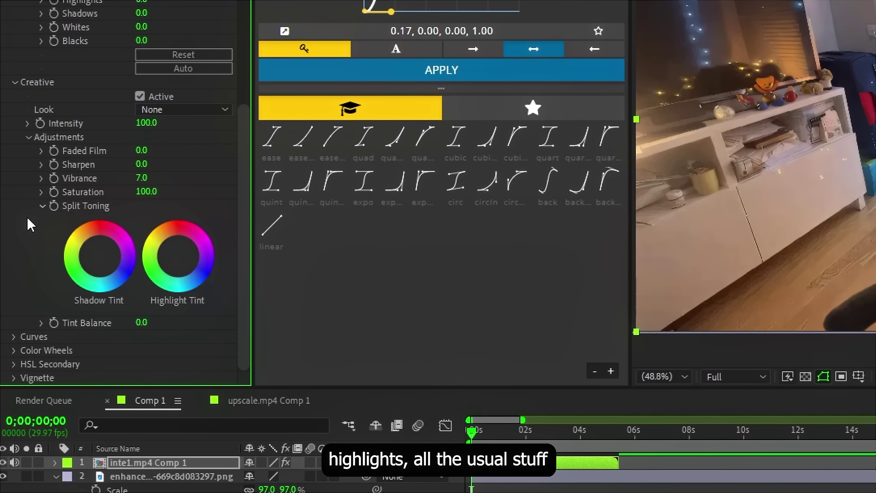
key(space)
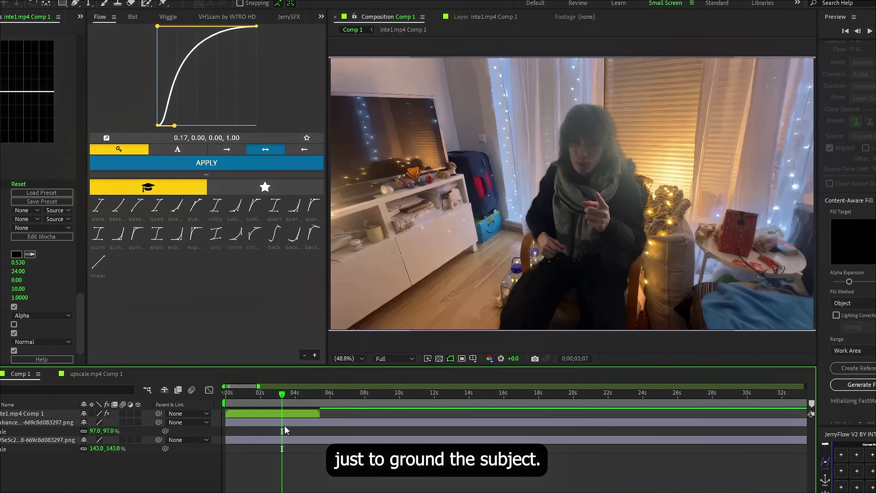
click(272, 395)
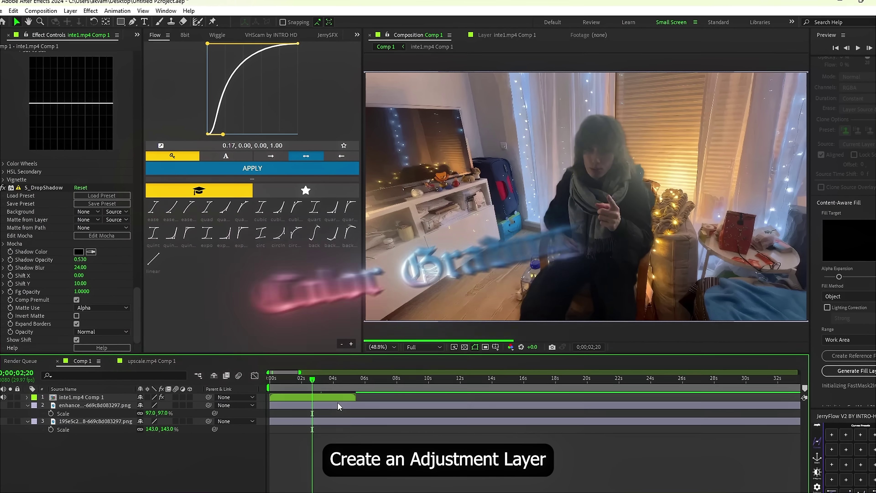
Add a new top adjustment layer and raise the Lumetri Color Shadows to 7.0
key(ctrl+alt+y)
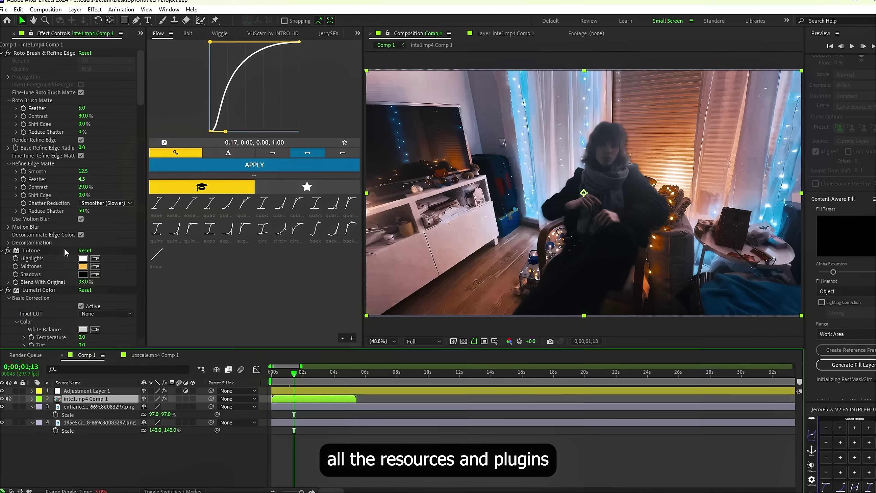
drag(79, 267, 84, 269)
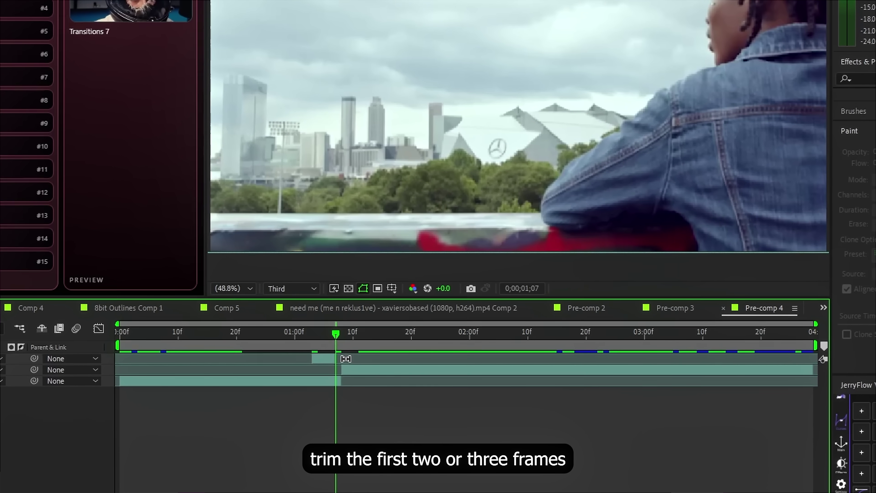
Trim to the start point, Roto Brush the whole person, and stagger duplicated cutout copies into a staircase
drag(335, 333, 318, 333)
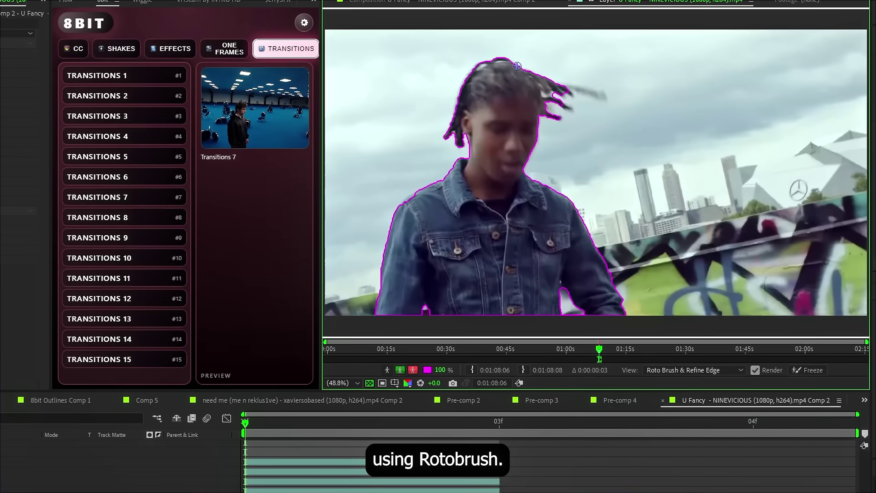
drag(632, 284, 544, 110)
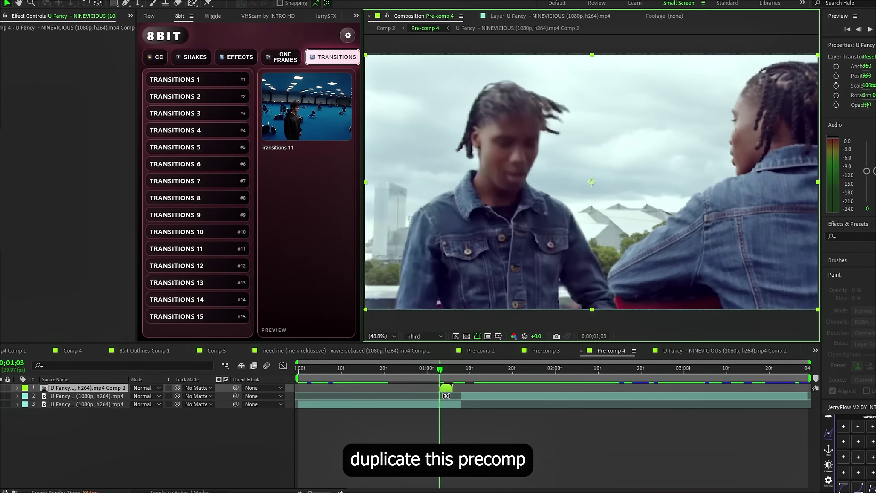
key(ctrl+d)
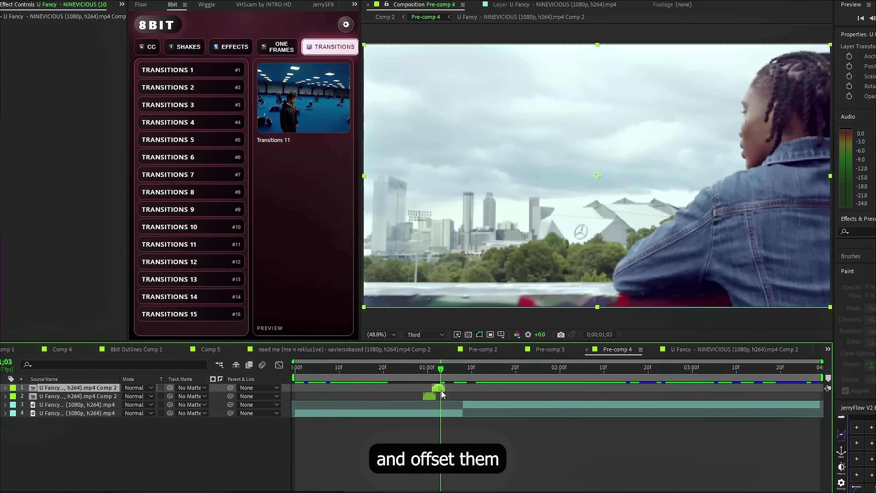
key(ctrl+d)
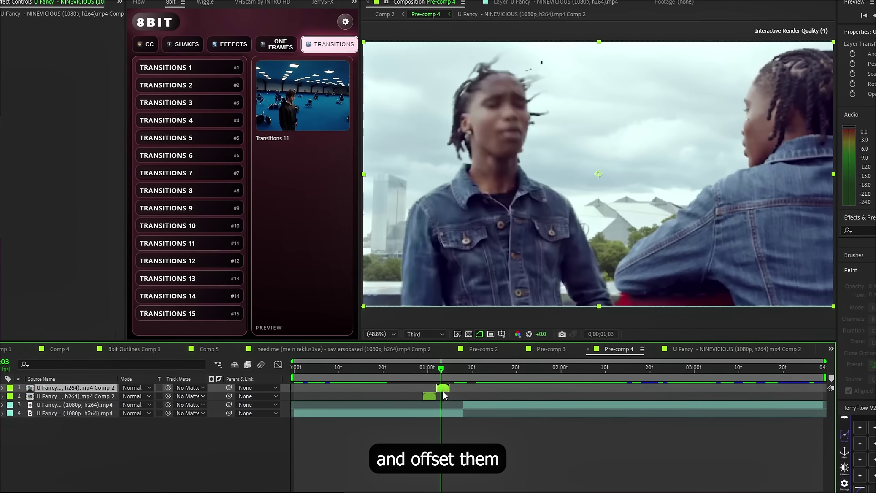
drag(443, 391, 472, 394)
key(ctrl+d)
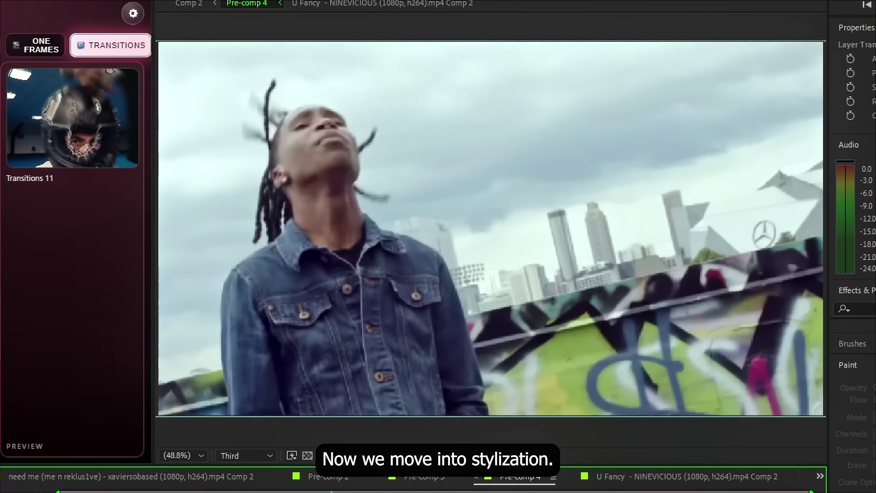
Preview the lagging copies and precompose them into one layer
click(396, 372)
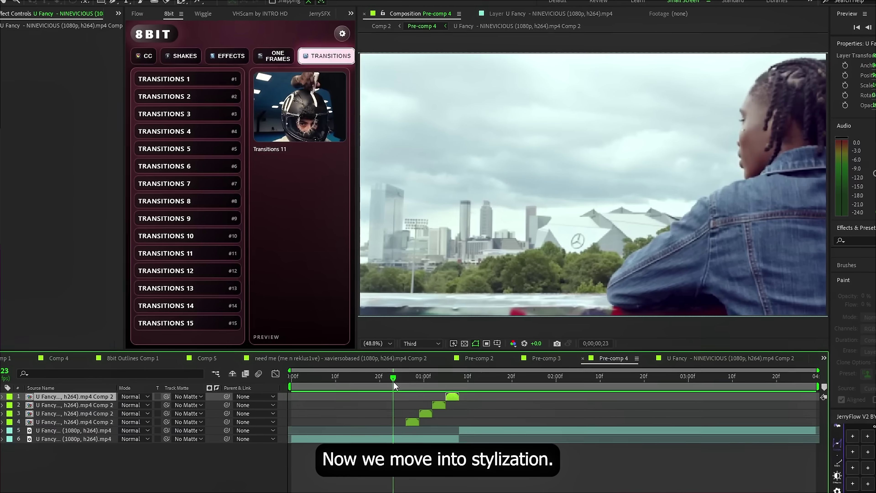
drag(394, 381, 476, 389)
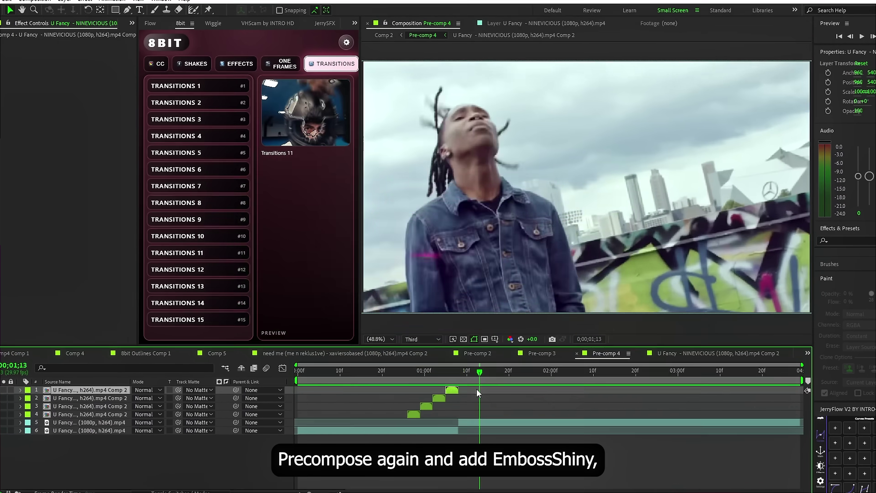
key(ctrl+shift+c)
click(463, 307)
Apply S_EmbossShiny and Mosaic, raising the mosaic block counts slightly
key(ctrl+space)
text(embo)
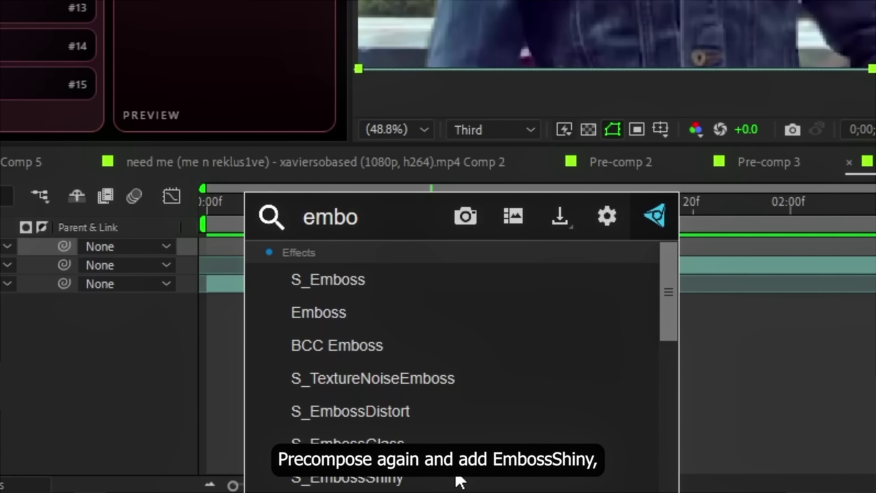
click(455, 481)
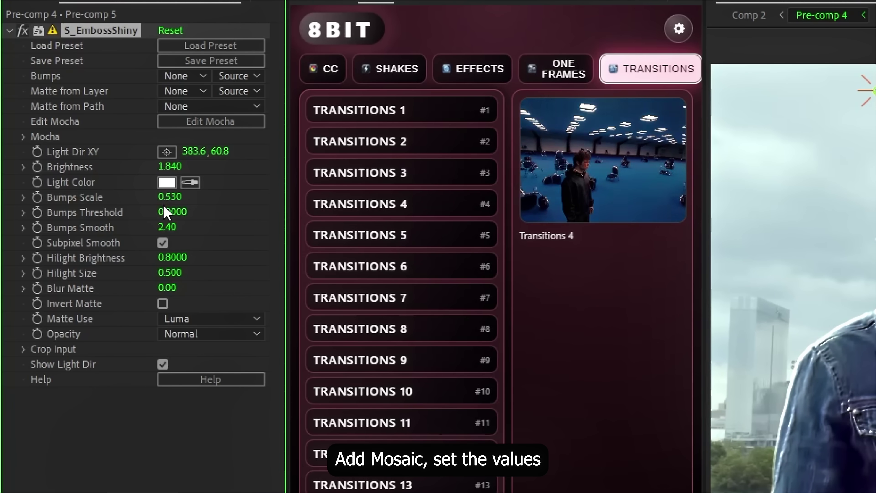
key(ctrl+space)
text(mosai)
click(411, 328)
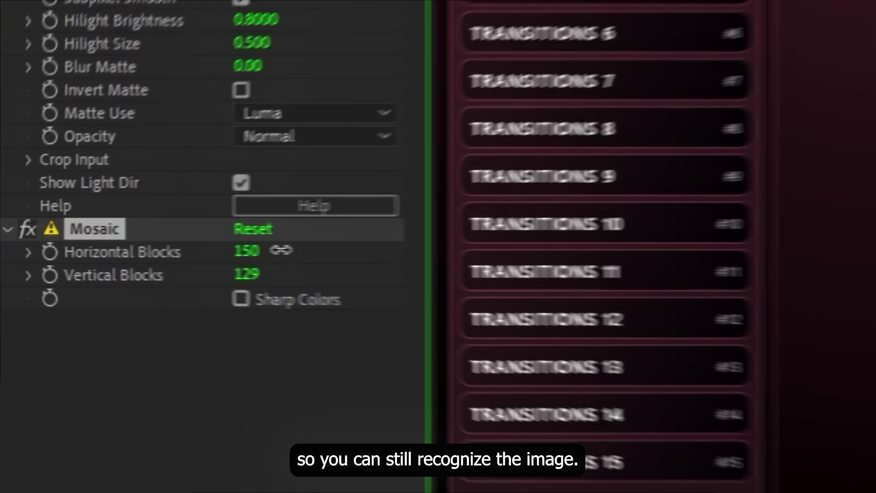
drag(281, 249, 225, 253)
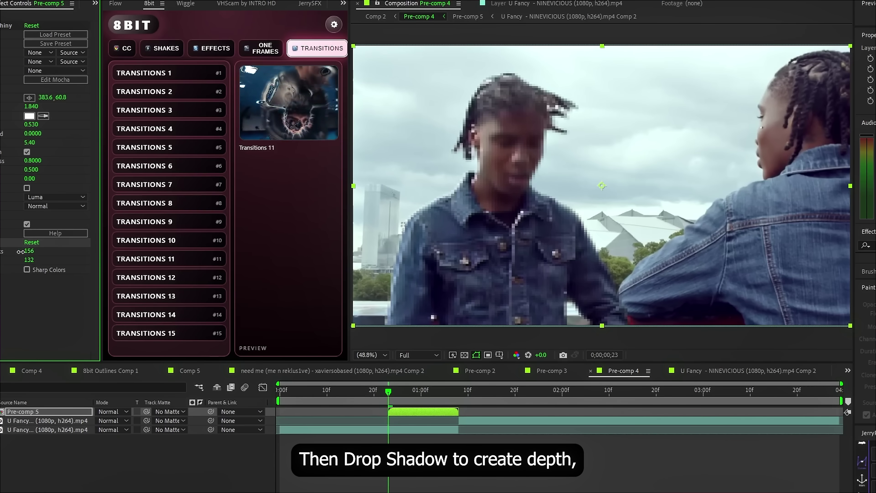
Add S_DropShadow for depth and the Add Grain effect
key(ctrl+space)
text(drop)
key(Down)
key(Down)
key(Down)
key(Down)
key(Down)
key(Return)
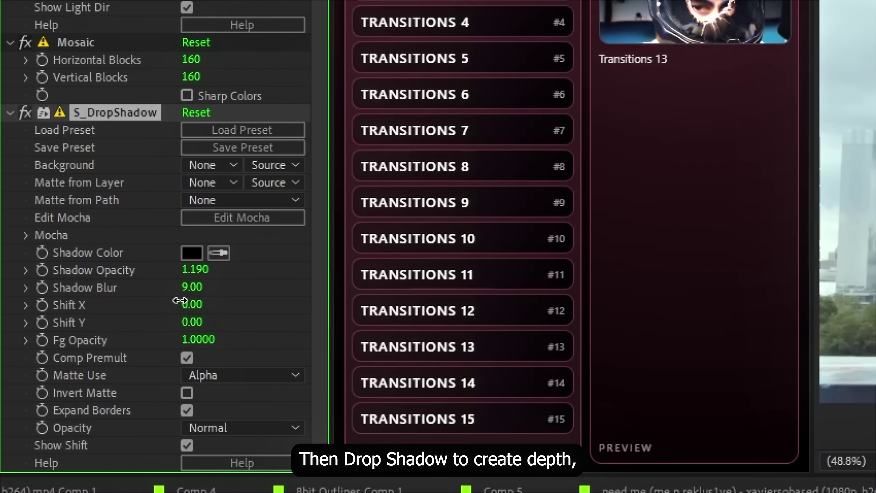
key(ctrl+space)
text(grain)
click(428, 415)
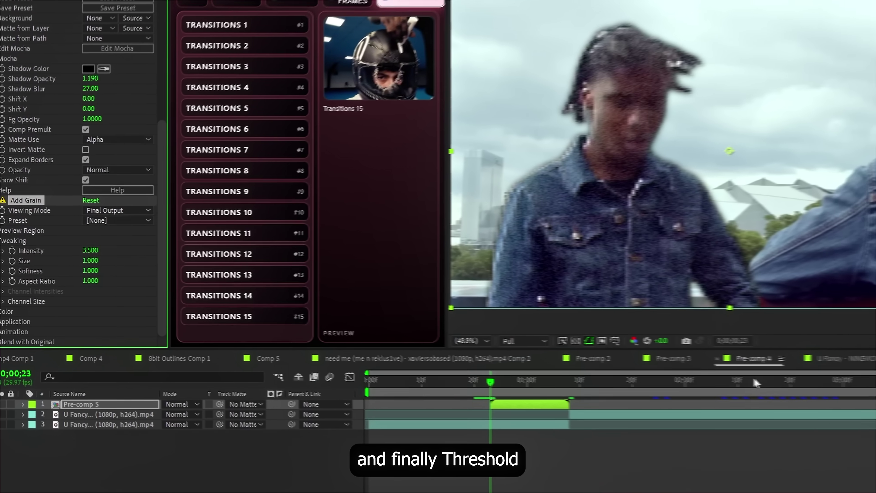
Apply S_Threshold and Tint to the sliced glitch layers and play back the transition
key(ctrl+space)
text(threshold)
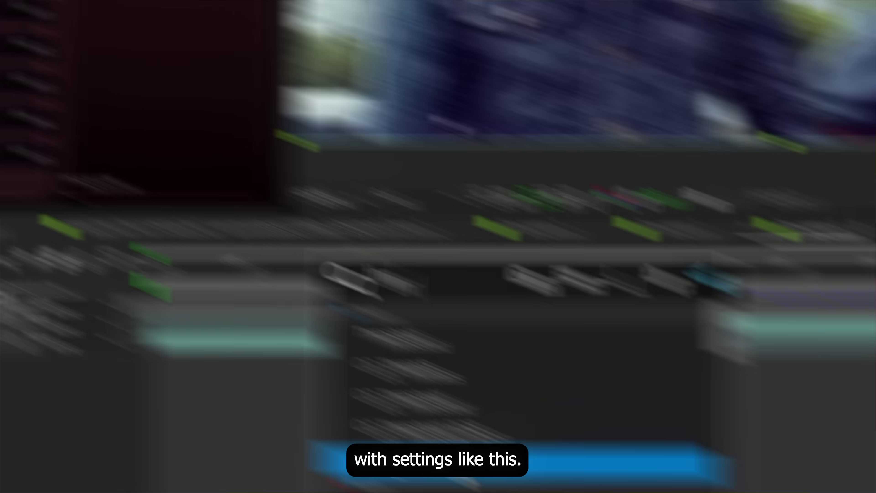
key(Return)
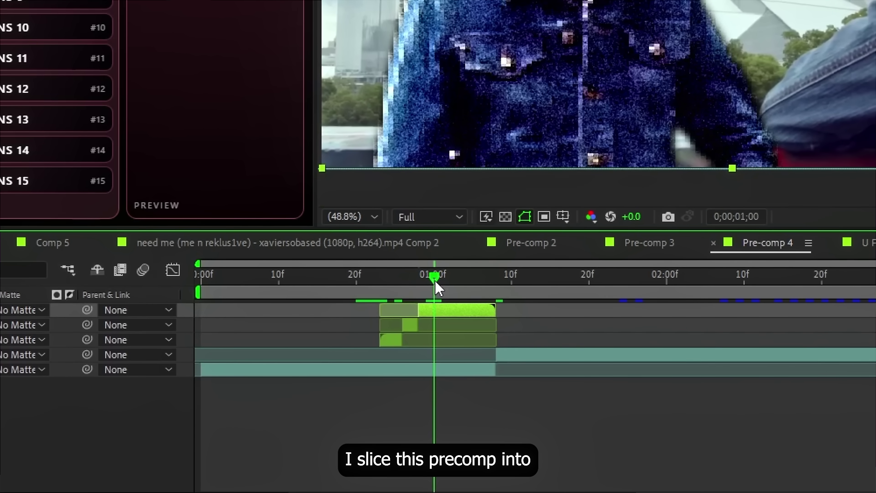
drag(434, 280, 427, 281)
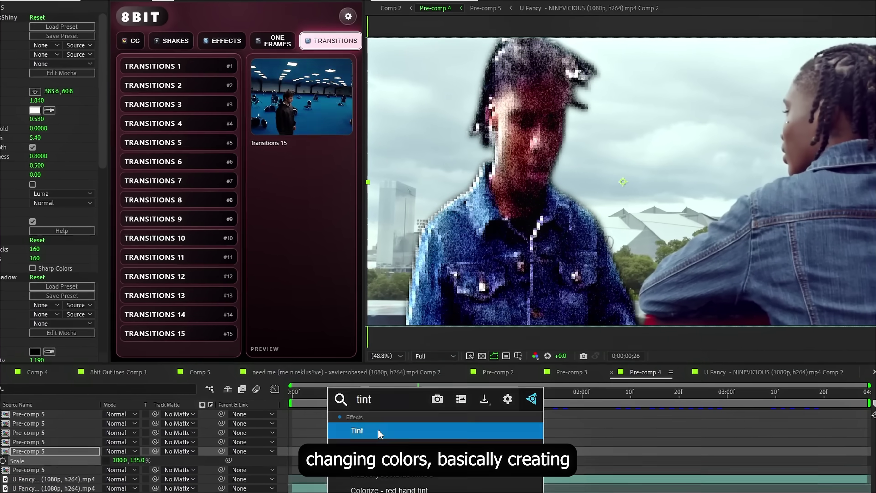
key(Return)
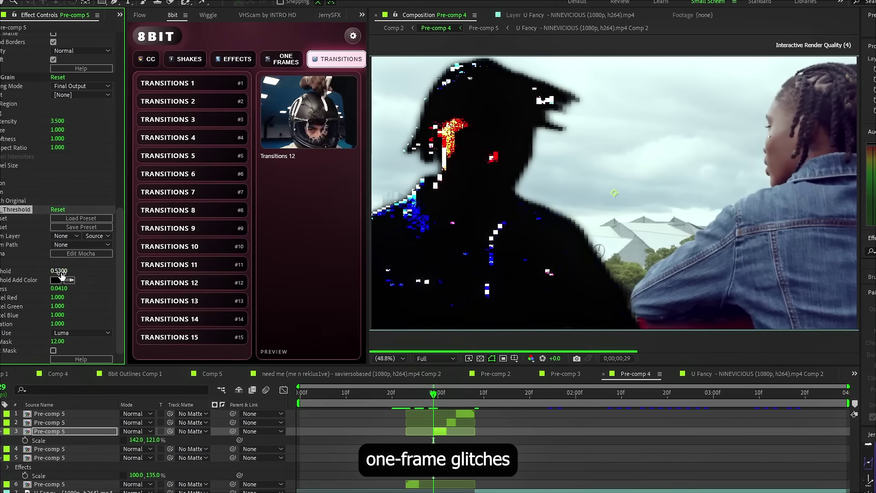
click(450, 423)
key(space)
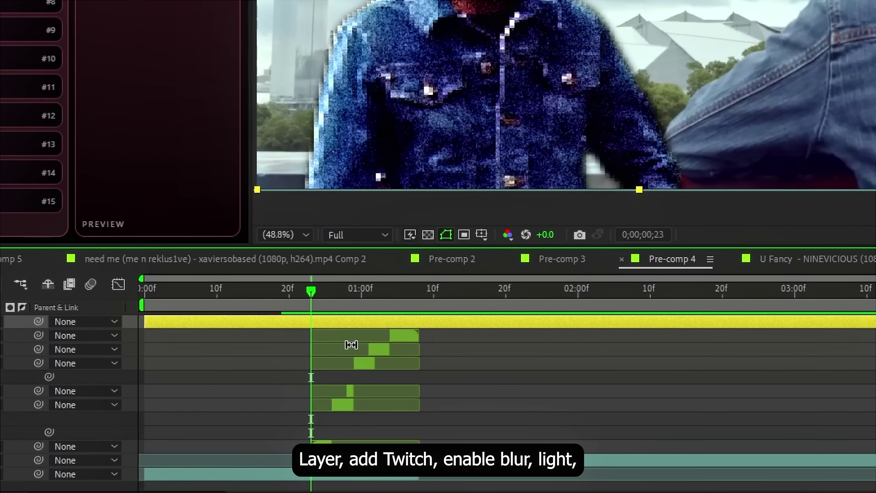
Apply the Twitch effect to the glitch and add a new adjustment layer with Ctrl+Alt+Y
key(ctrl+space)
text(tw)
click(328, 306)
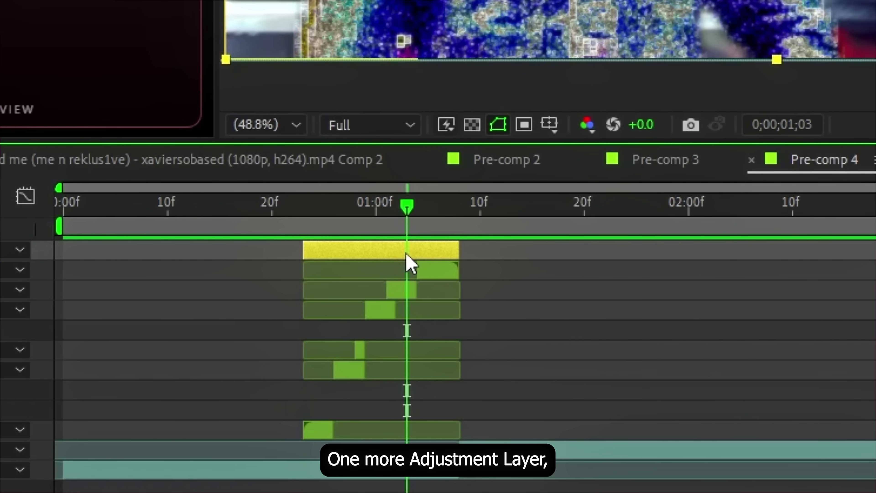
key(ctrl+alt+y)
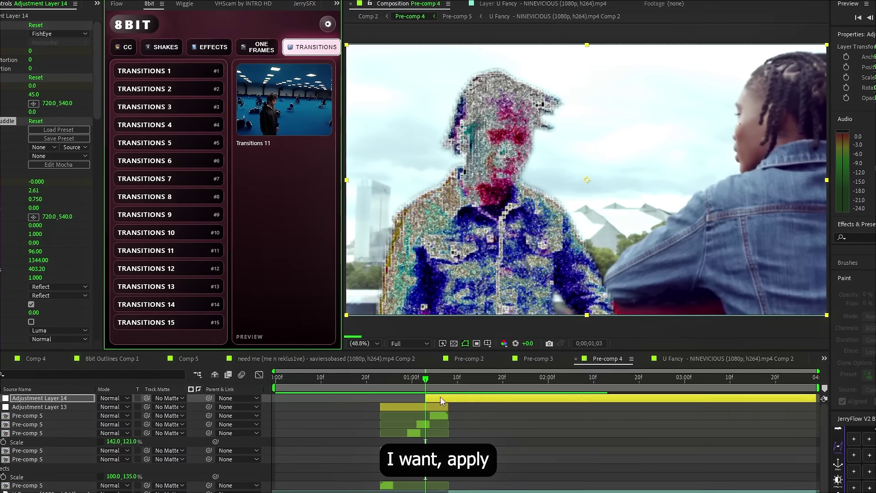
Slide Adjustment Layer 14 so it starts on the glitch frames
click(149, 285)
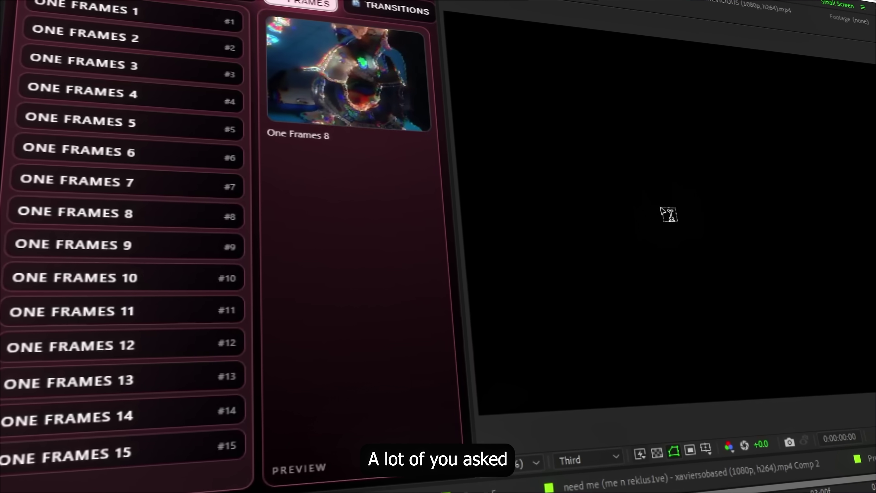
Type '8bit' in the composition and convert it into an '8bit Outlines' shape layer
click(499, 177)
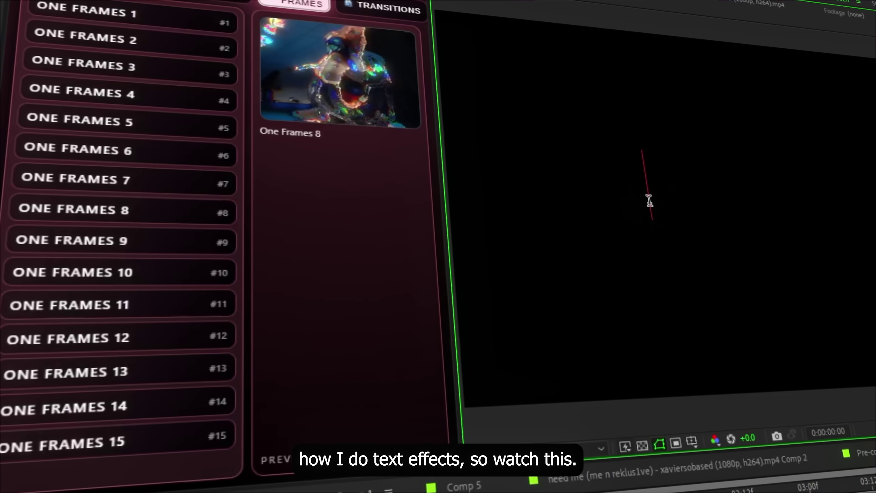
text(8bit)
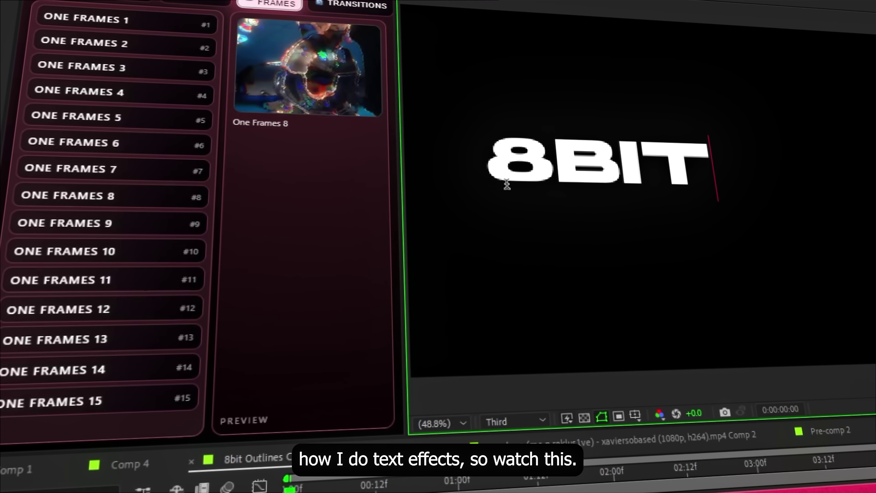
key(Escape)
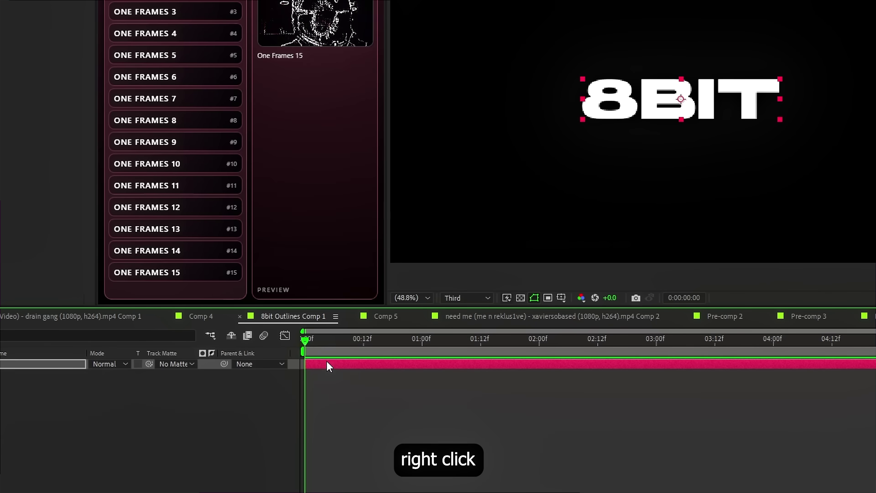
right_click(328, 362)
mouse_move(335, 257)
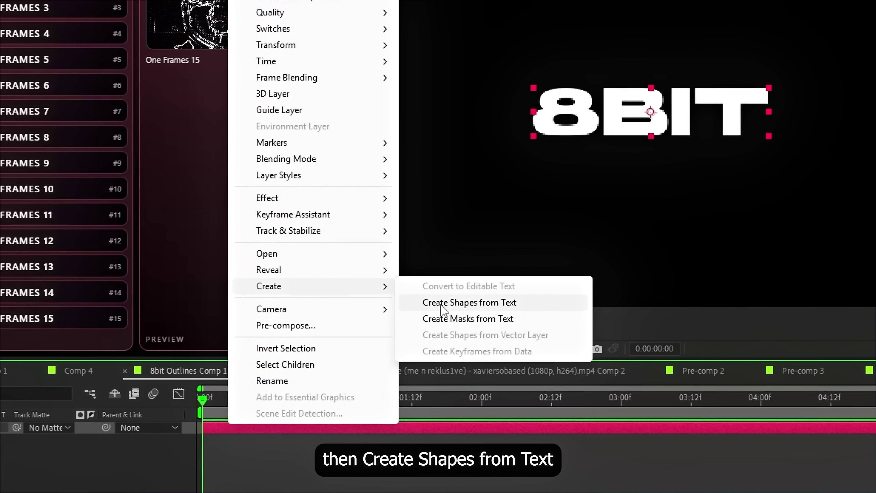
click(462, 293)
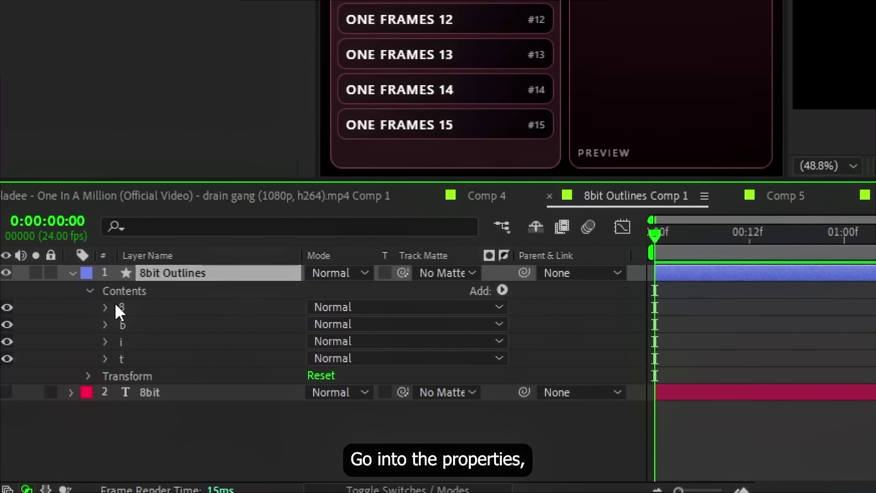
Keyframe the 8's Scale in Contents > 8 > Transform, starting at zero height
click(107, 306)
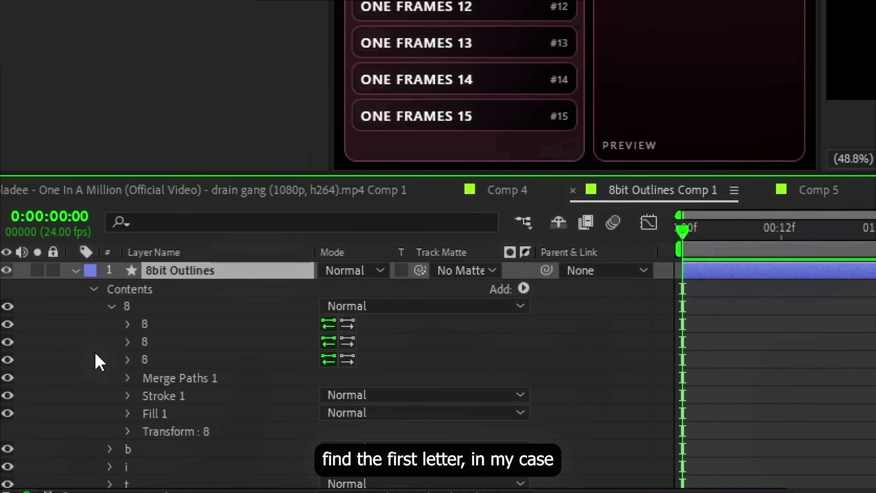
scroll(138, 389, down, 3)
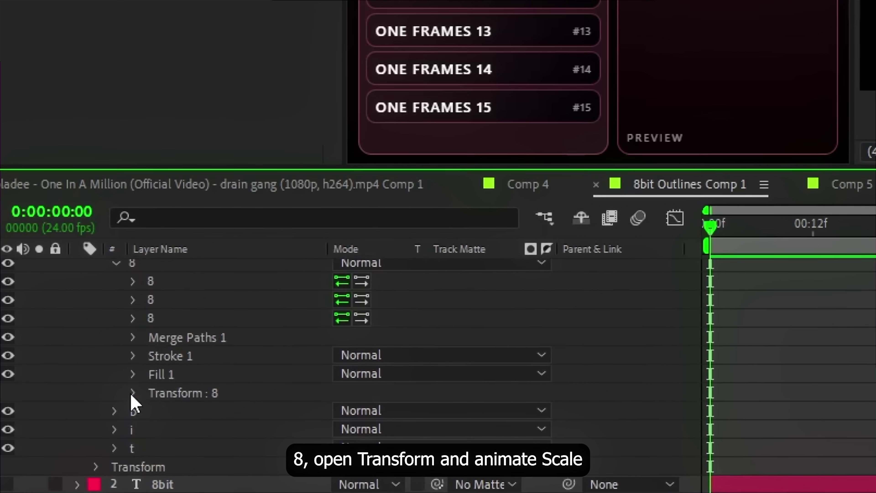
click(131, 392)
scroll(186, 390, down, 2)
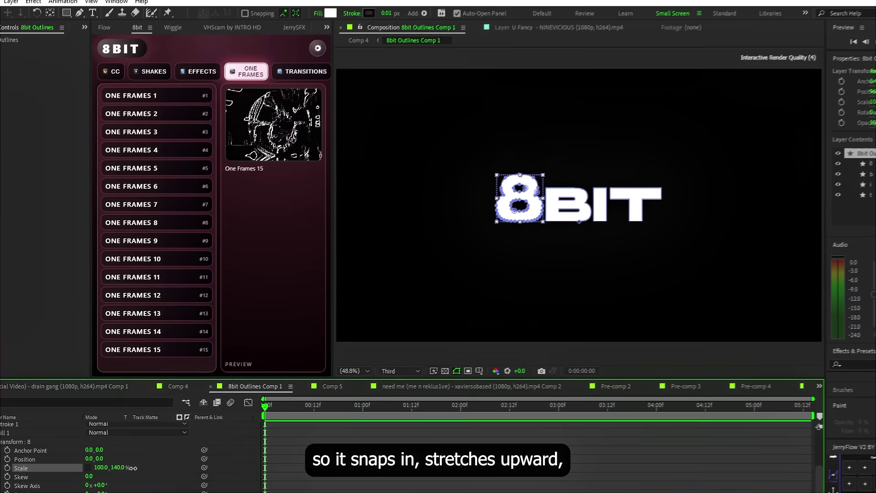
drag(182, 432, 265, 432)
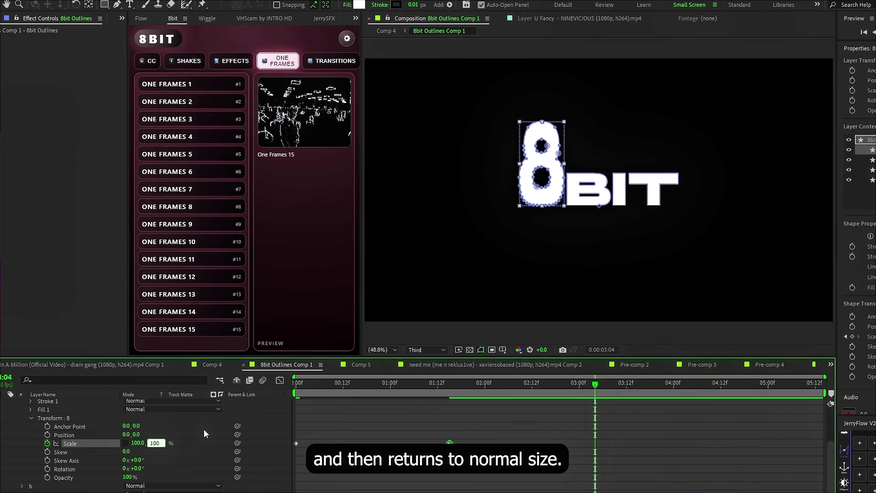
key(Return)
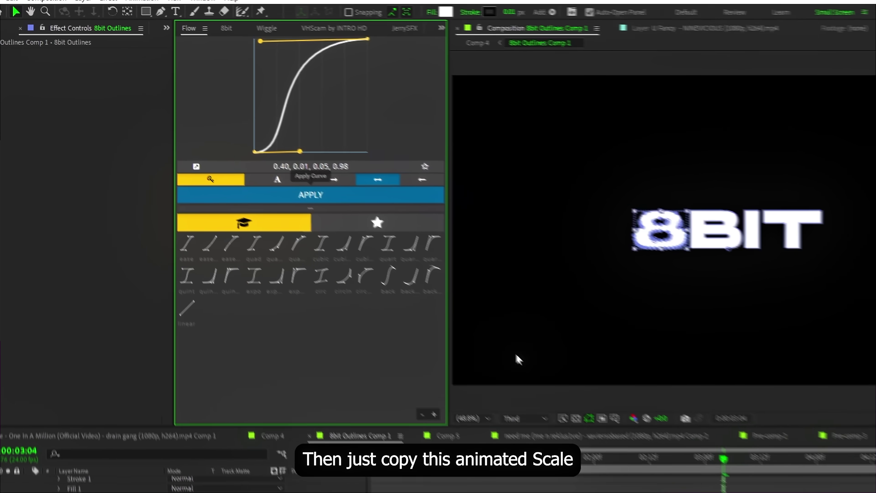
click(110, 409)
scroll(174, 393, down, 2)
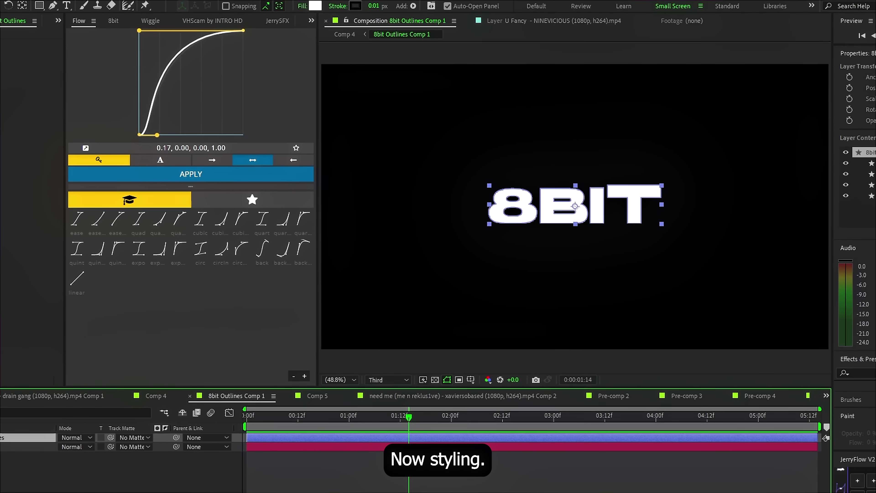
Add a Gradient Overlay layer style with a purple 7200FF end stop
right_click(328, 437)
mouse_move(364, 257)
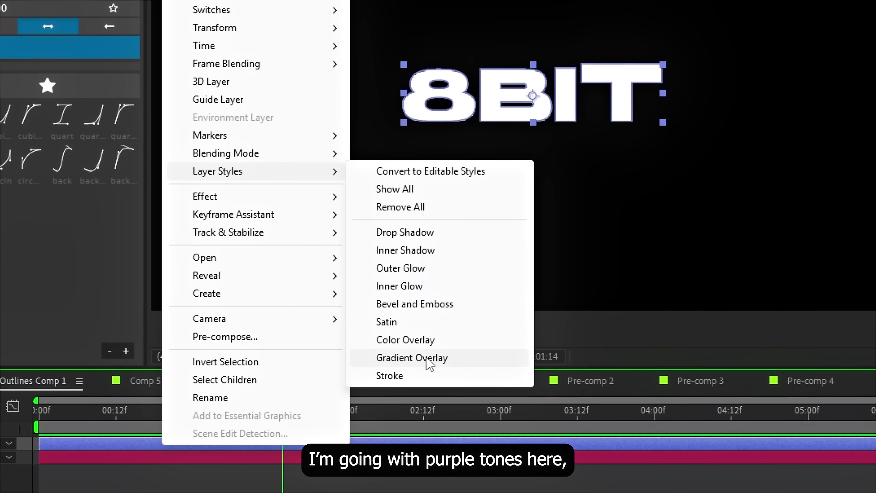
click(411, 357)
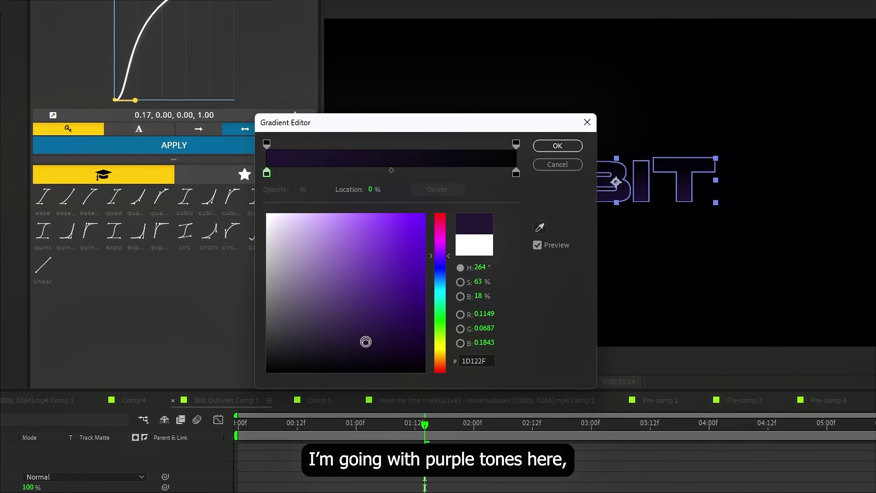
click(516, 173)
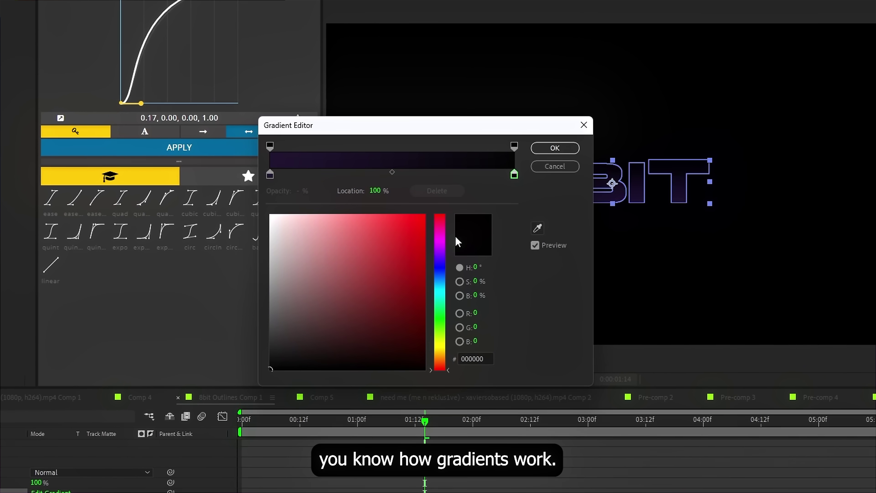
click(440, 255)
drag(423, 216, 442, 206)
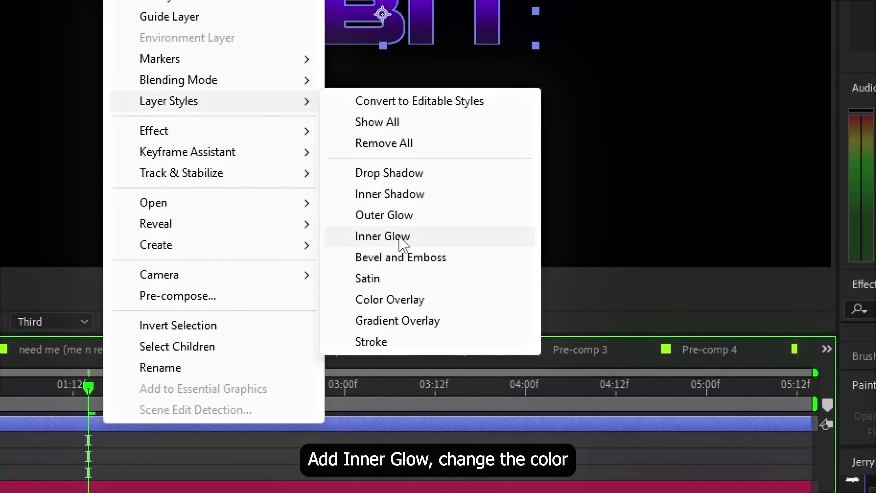
Add a purple Inner Glow and Bevel and Emboss, then precompose the styled layer
click(400, 238)
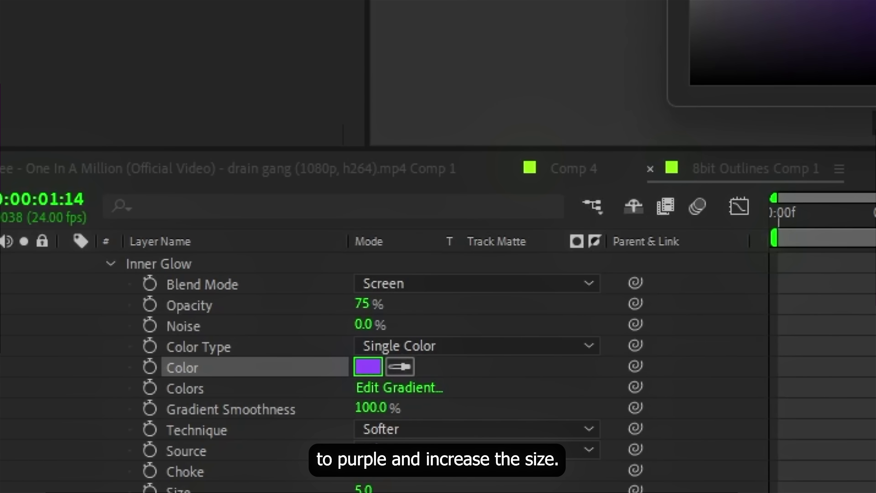
scroll(379, 380, down, 3)
drag(364, 400, 381, 400)
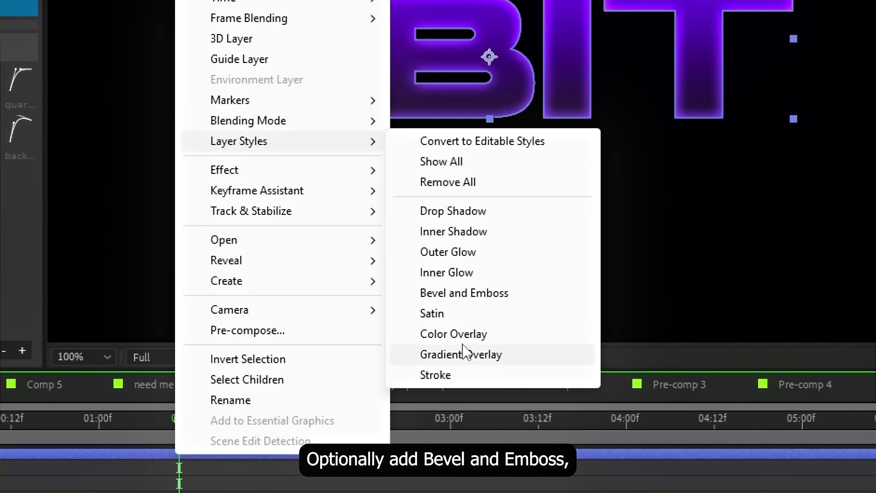
click(470, 296)
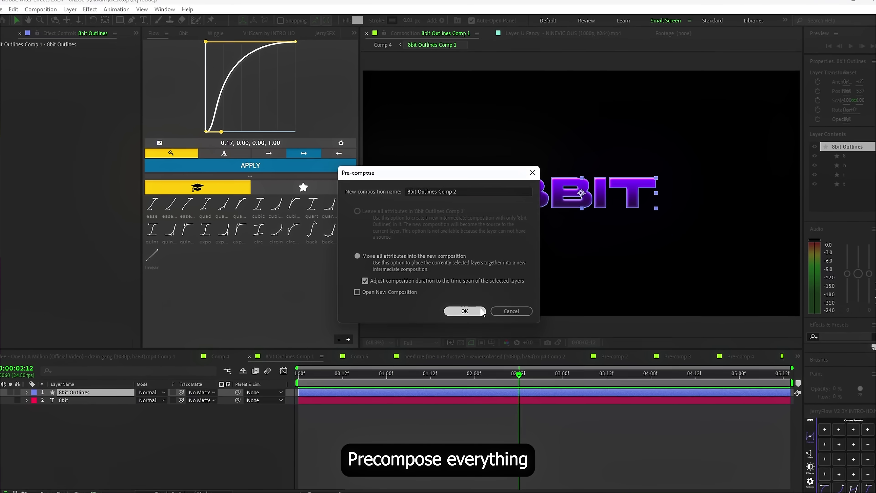
click(515, 310)
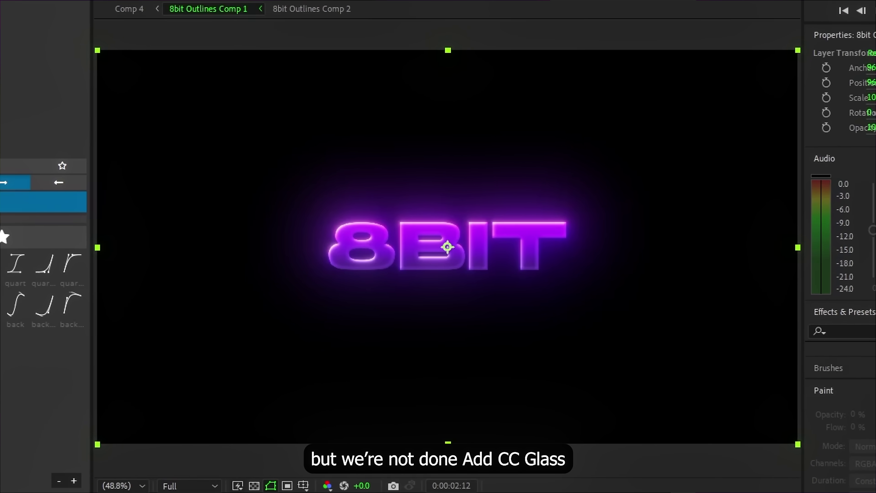
Apply CC Glass to the 8BIT layer by searching 'cc gla'
text(cc gla)
click(355, 294)
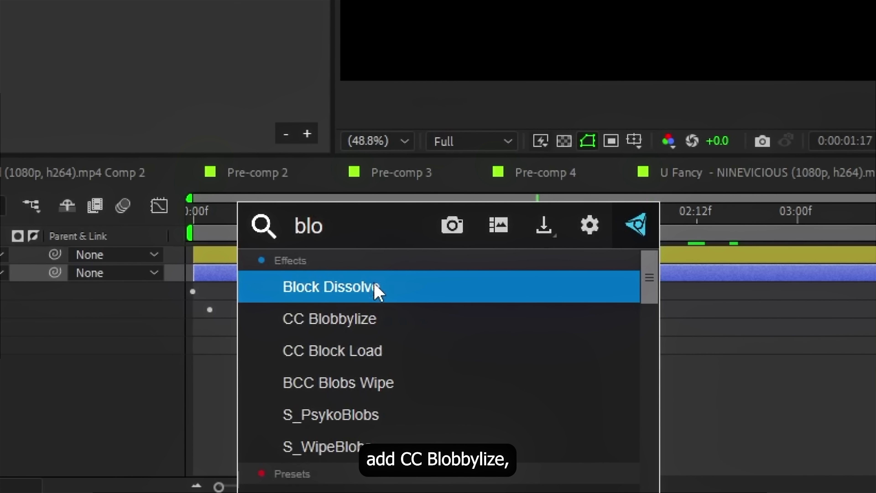
Apply CC Blobbylize, duplicate the 8bit Outlines layer, and select the bottom copy
click(378, 322)
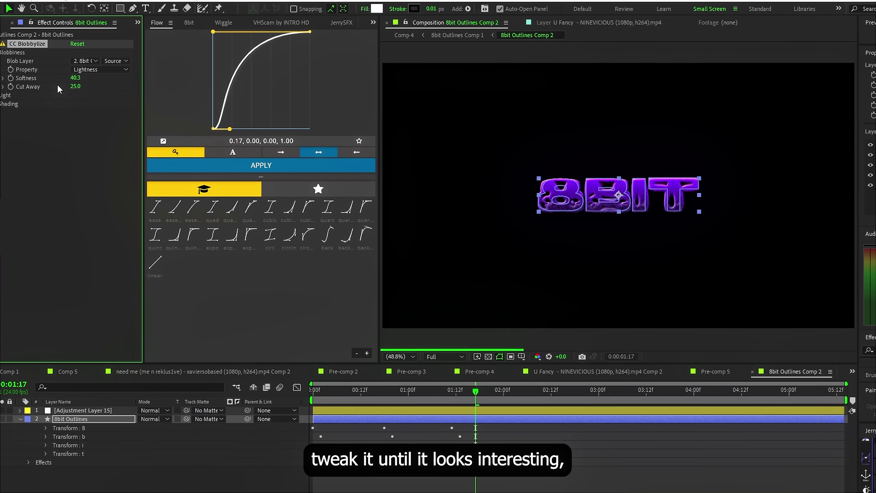
key(ctrl+d)
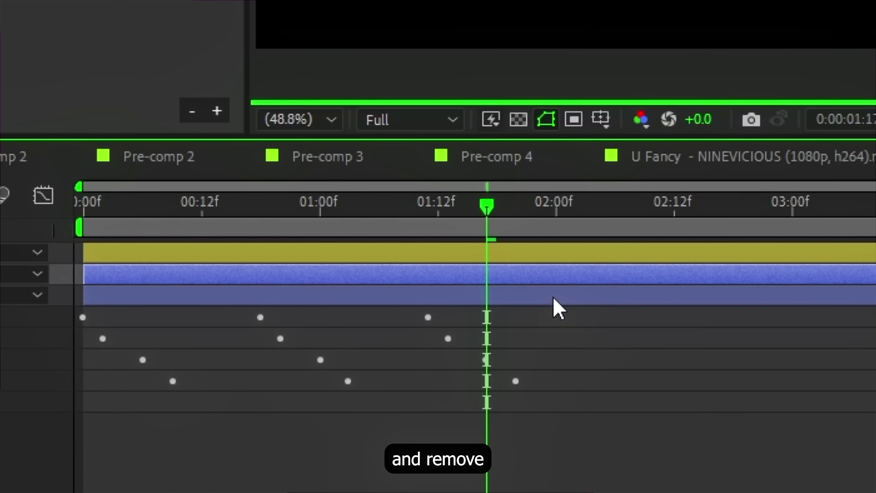
click(553, 298)
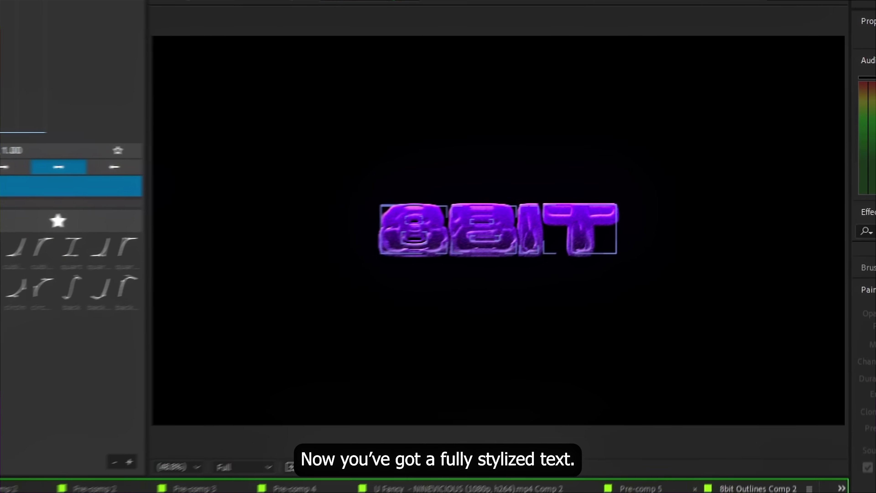
click(555, 231)
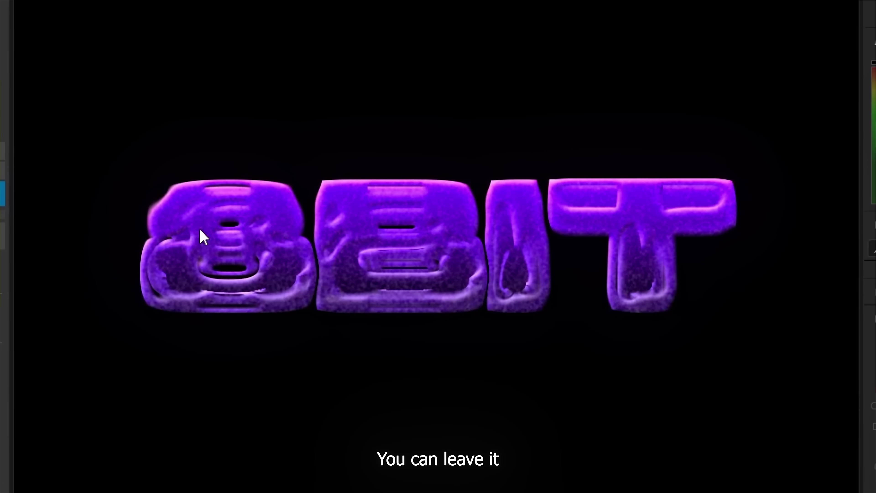
right_click(396, 401)
Give the duplicate a Drop Shadow and set its blend mode to Multiply after trying Classic Difference
mouse_move(428, 243)
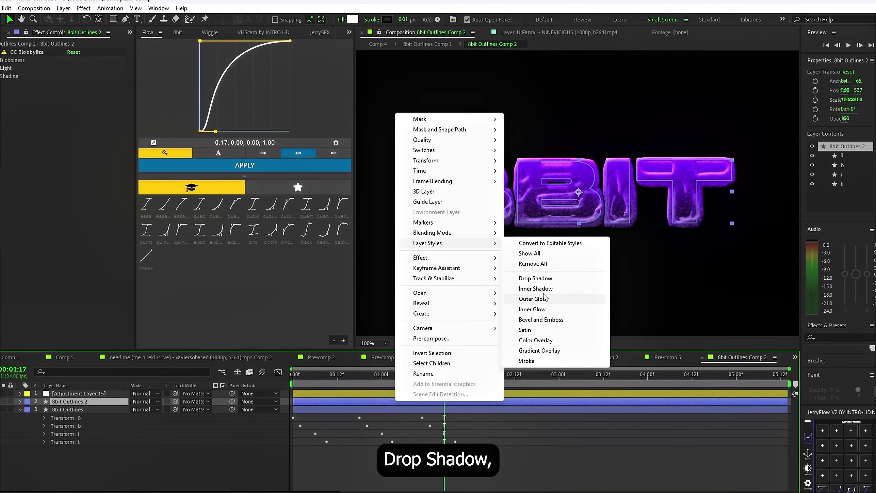
click(544, 280)
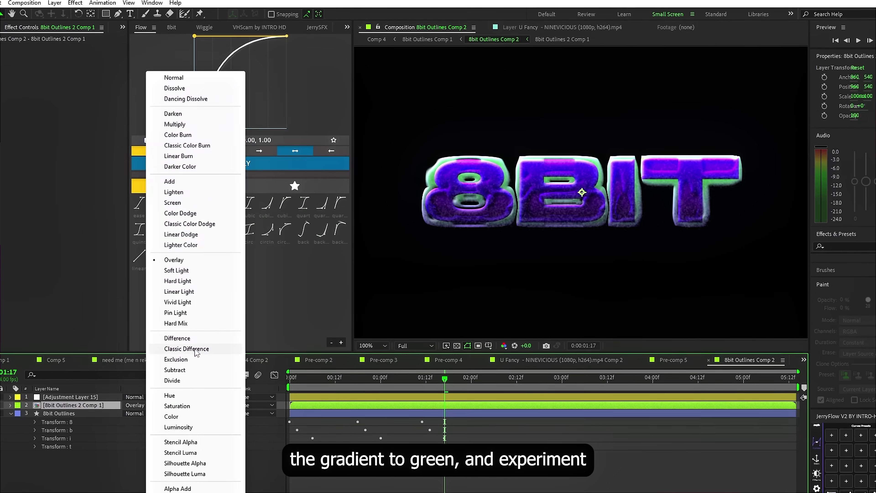
click(195, 348)
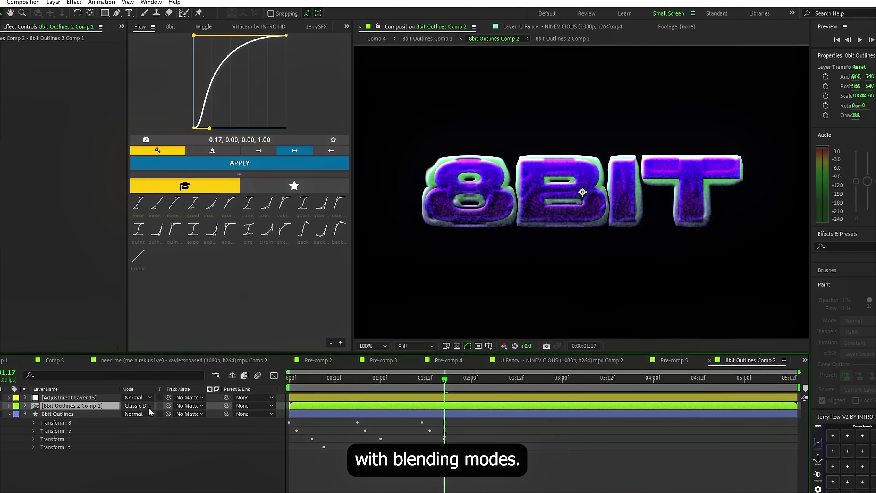
click(149, 407)
click(171, 124)
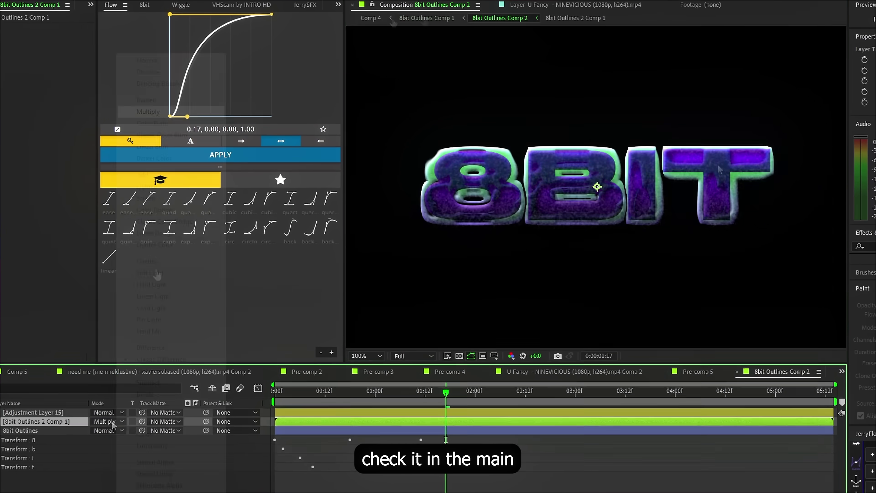